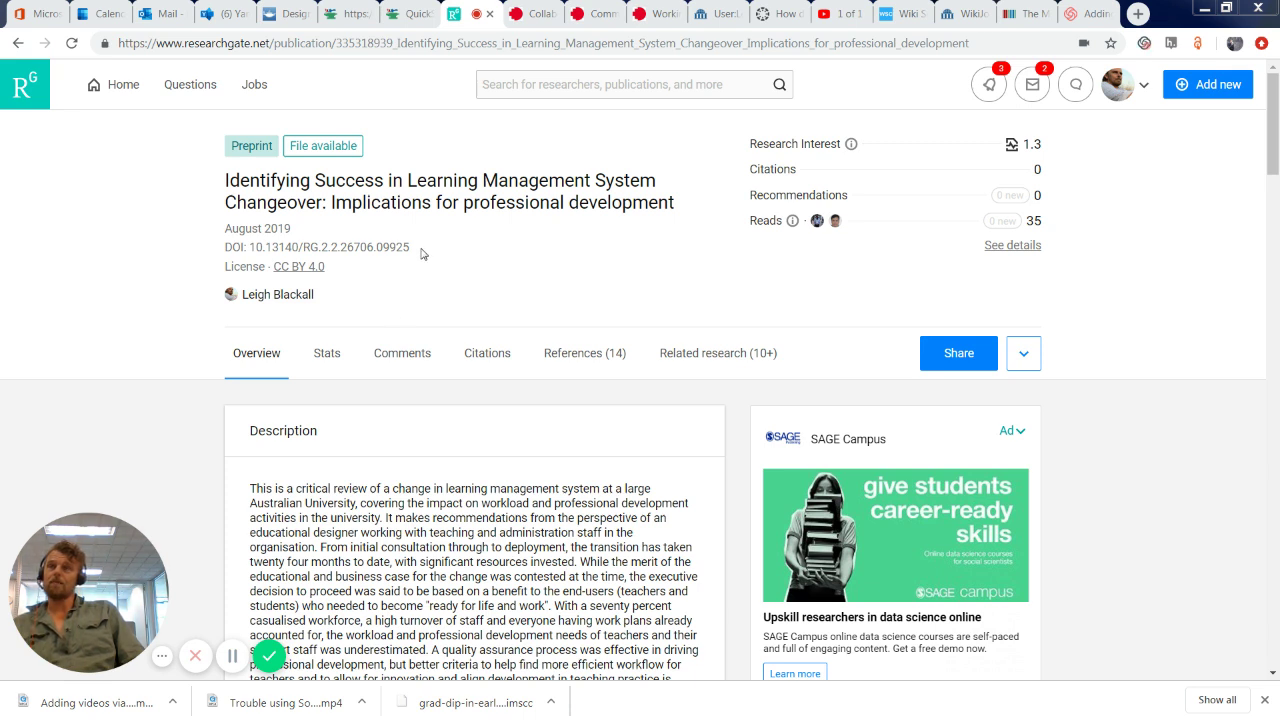
Select and copy the DOI shown under the preprint title on ResearchGate
drag(419, 252, 249, 248)
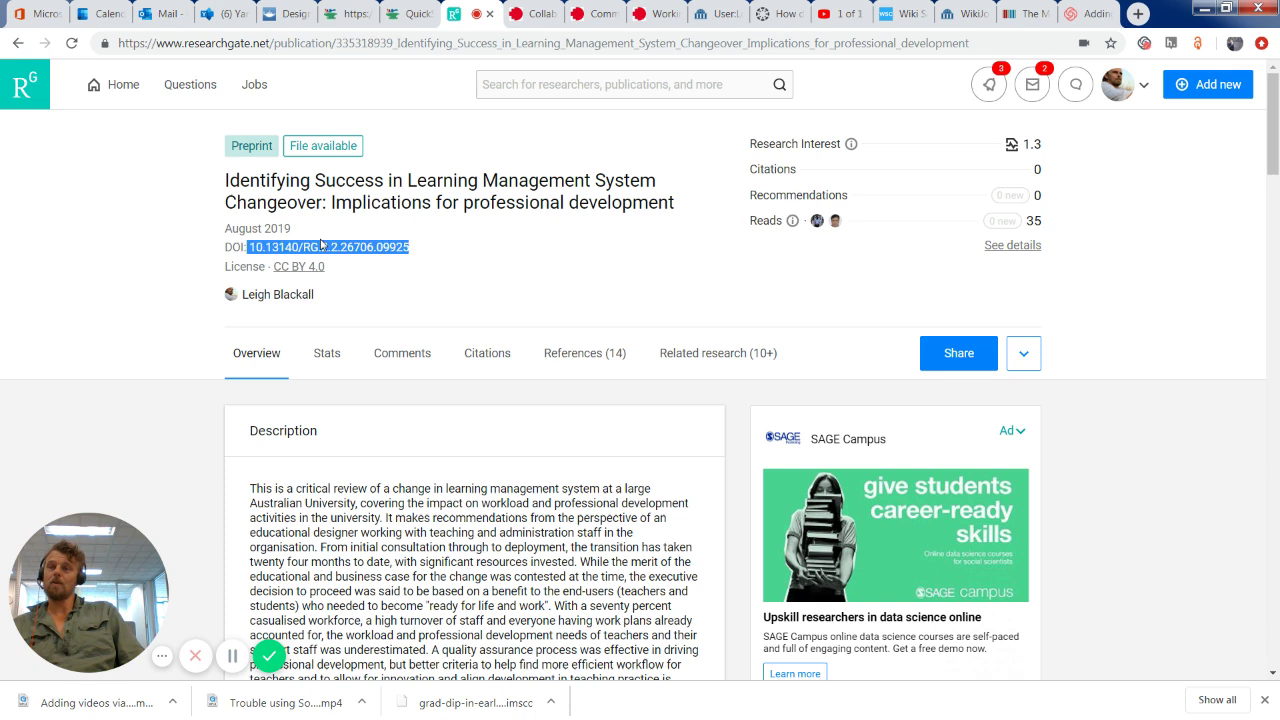
click(410, 247)
drag(419, 252, 257, 247)
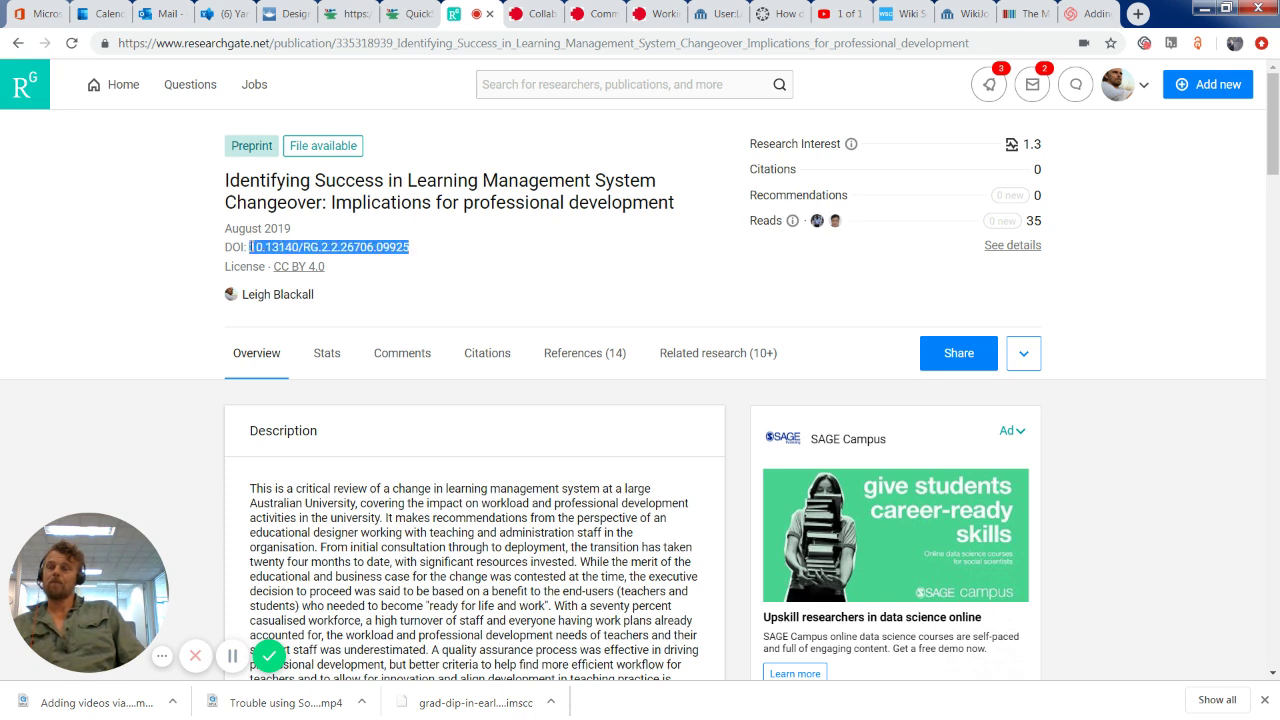
right_click(252, 247)
click(281, 261)
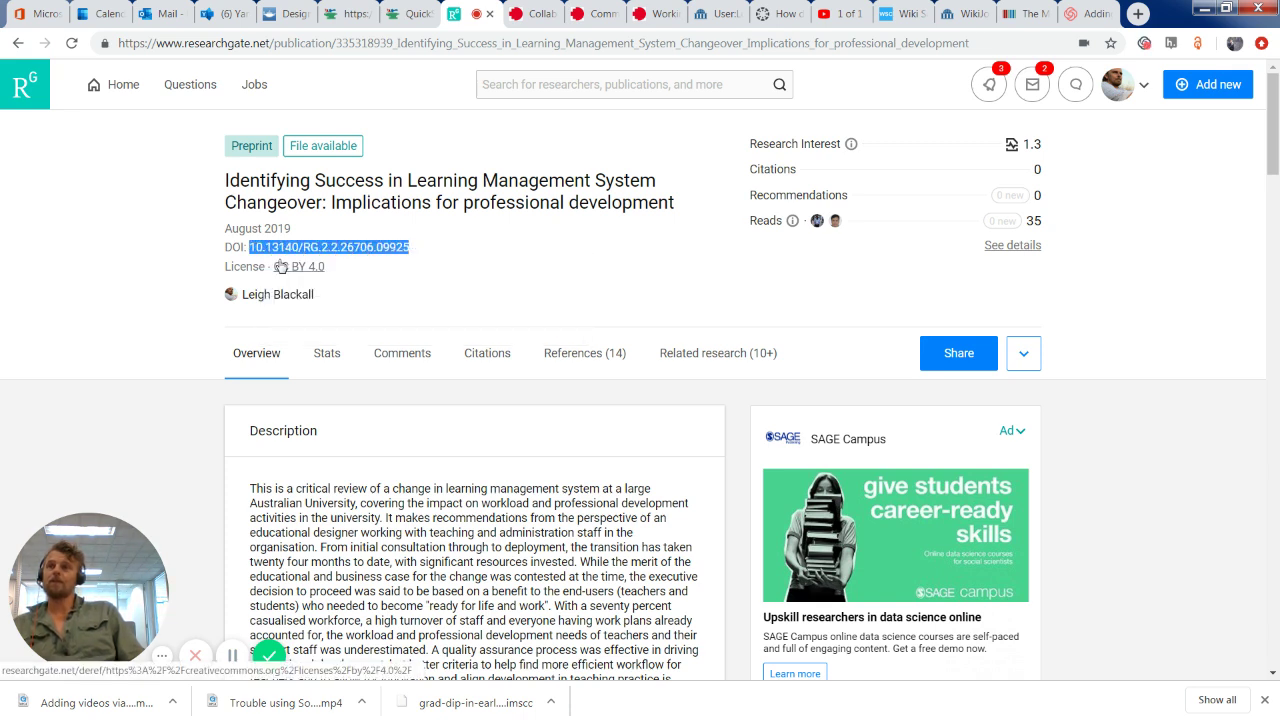
Check DOI 10.13140/RG.2.2.26706.09925 as the Source ID in SourceMD
click(356, 13)
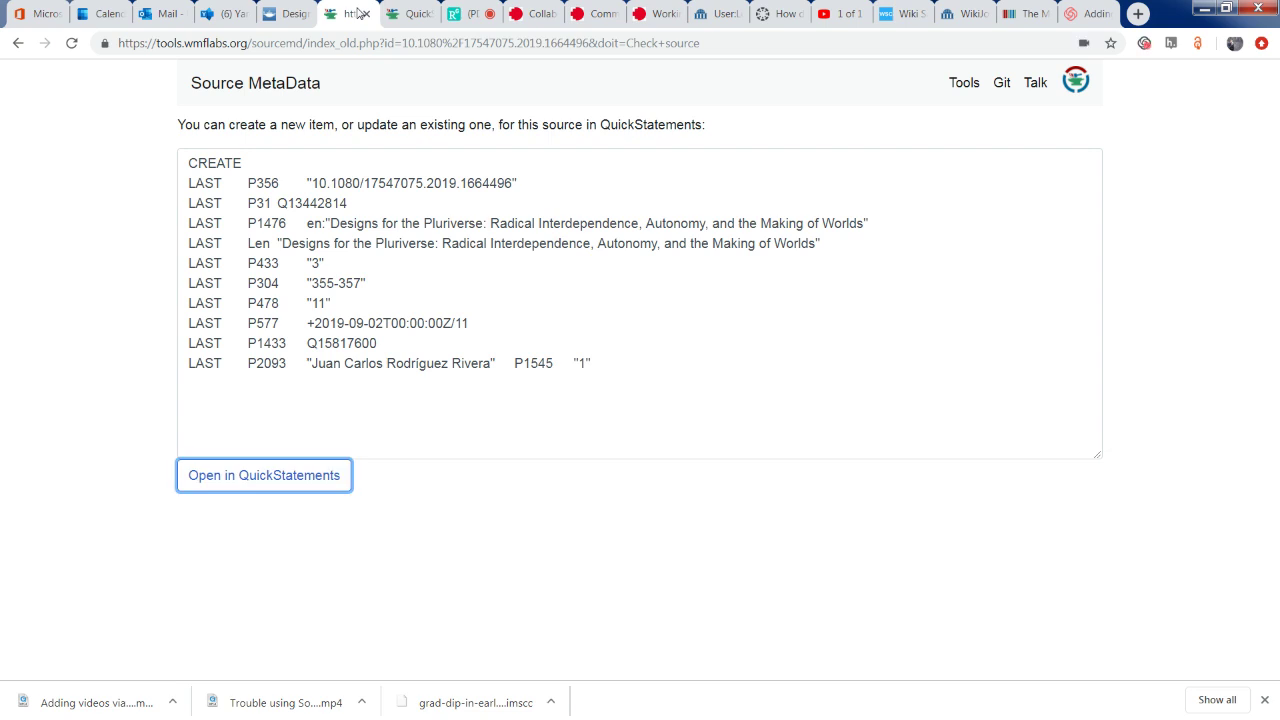
click(19, 43)
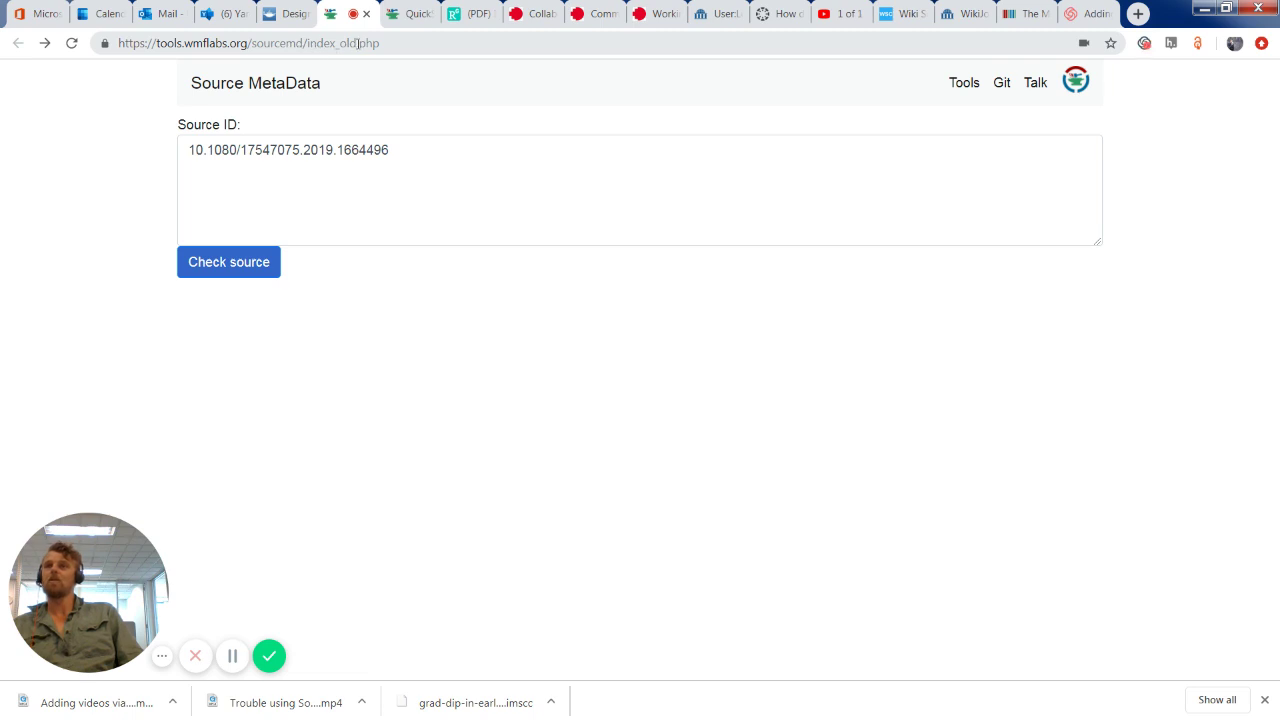
drag(395, 150, 101, 137)
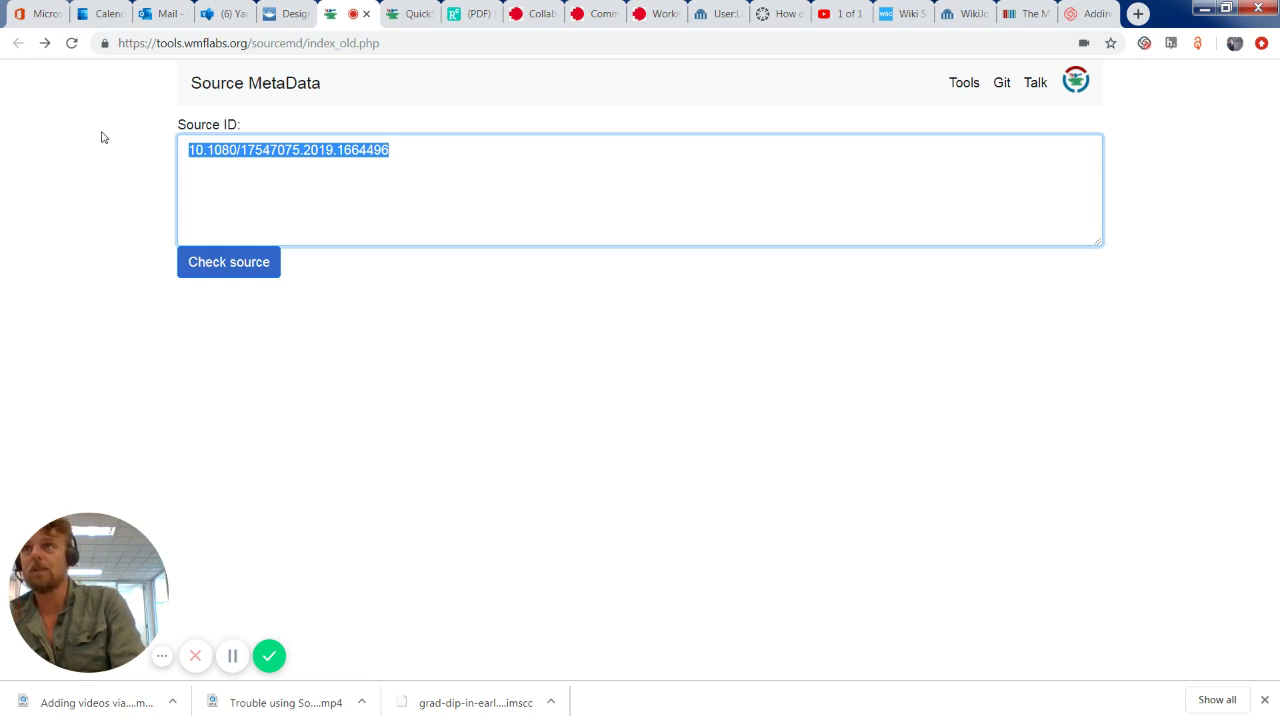
key(ctrl+v)
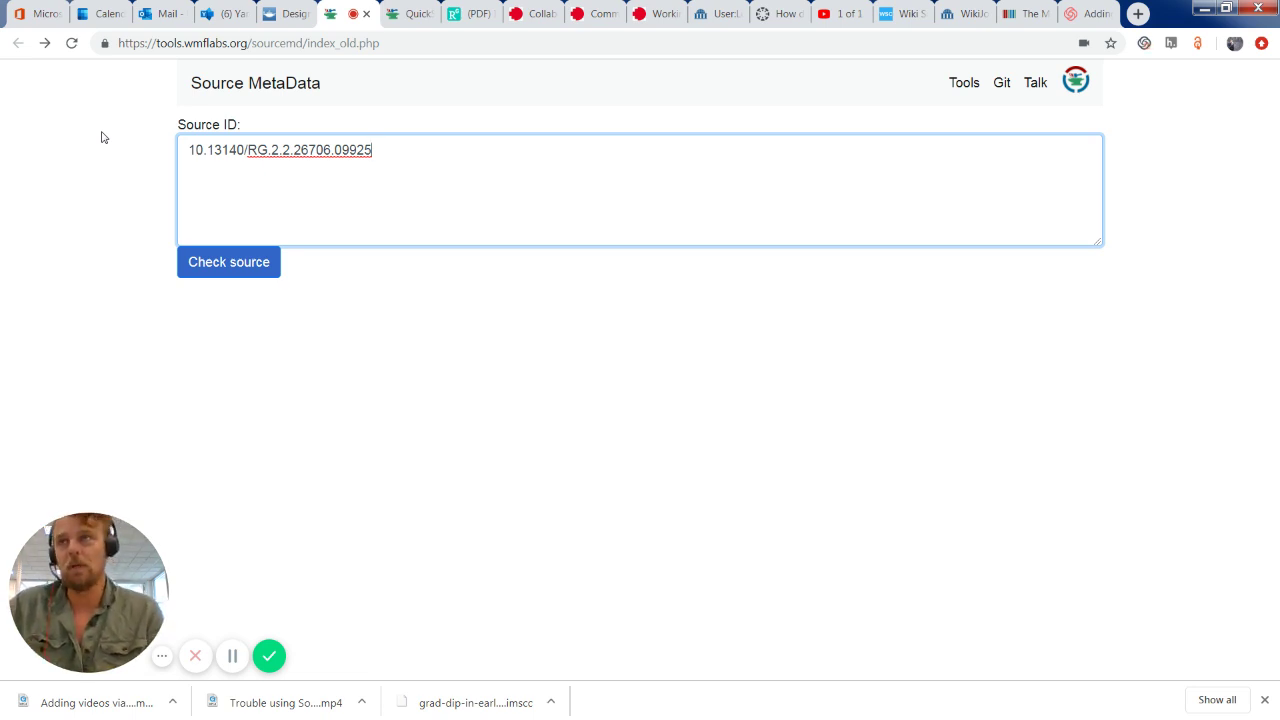
click(207, 264)
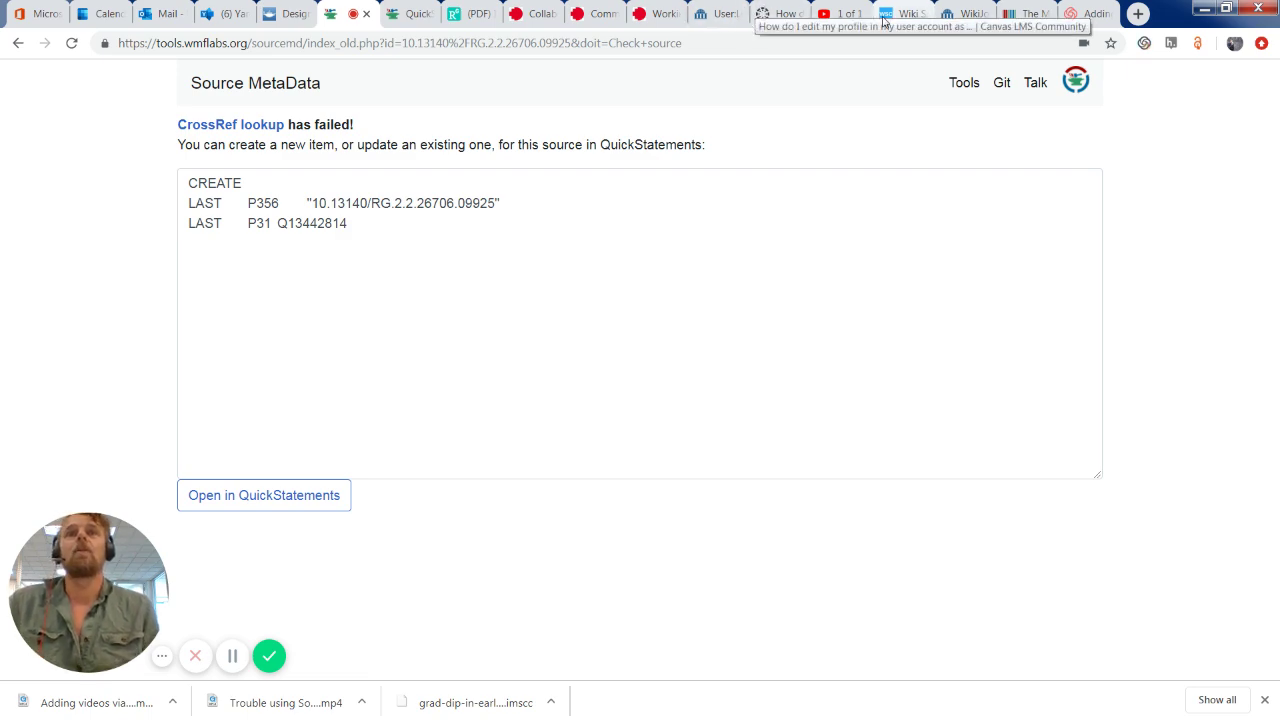
Return to the author's ResearchGate profile and open the Identity-Awareness-Hayes publication
click(454, 14)
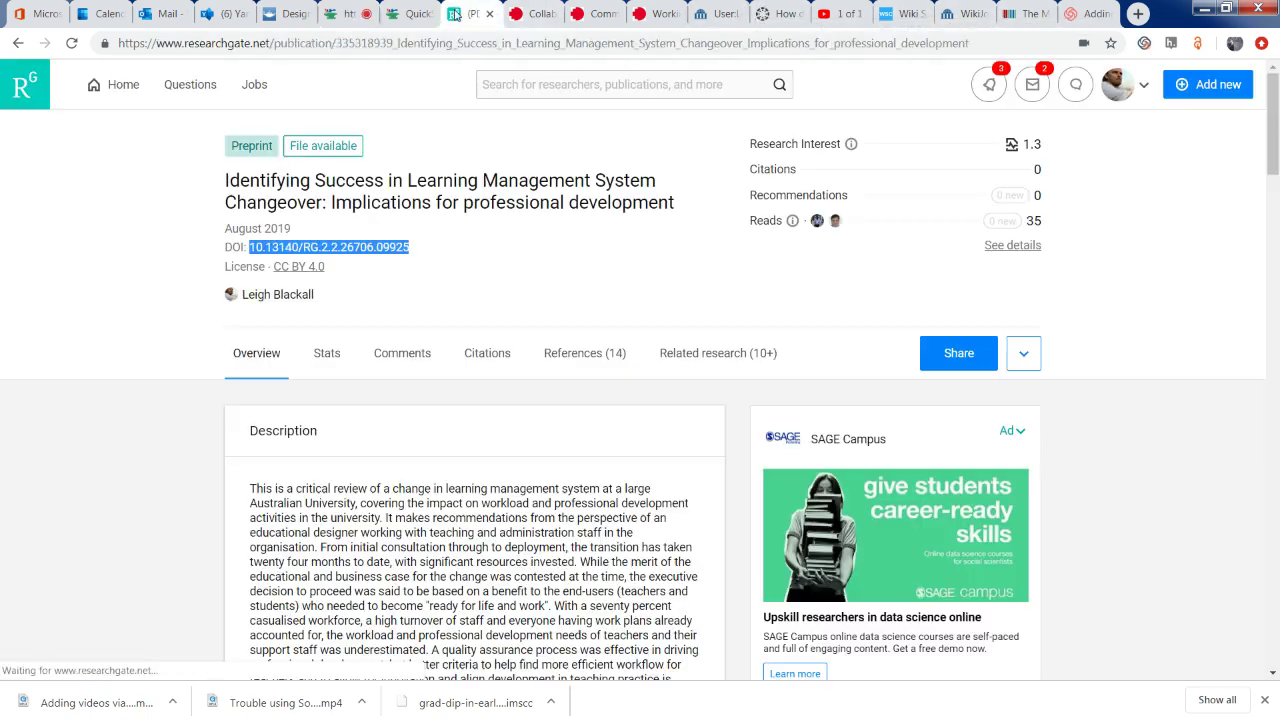
click(18, 44)
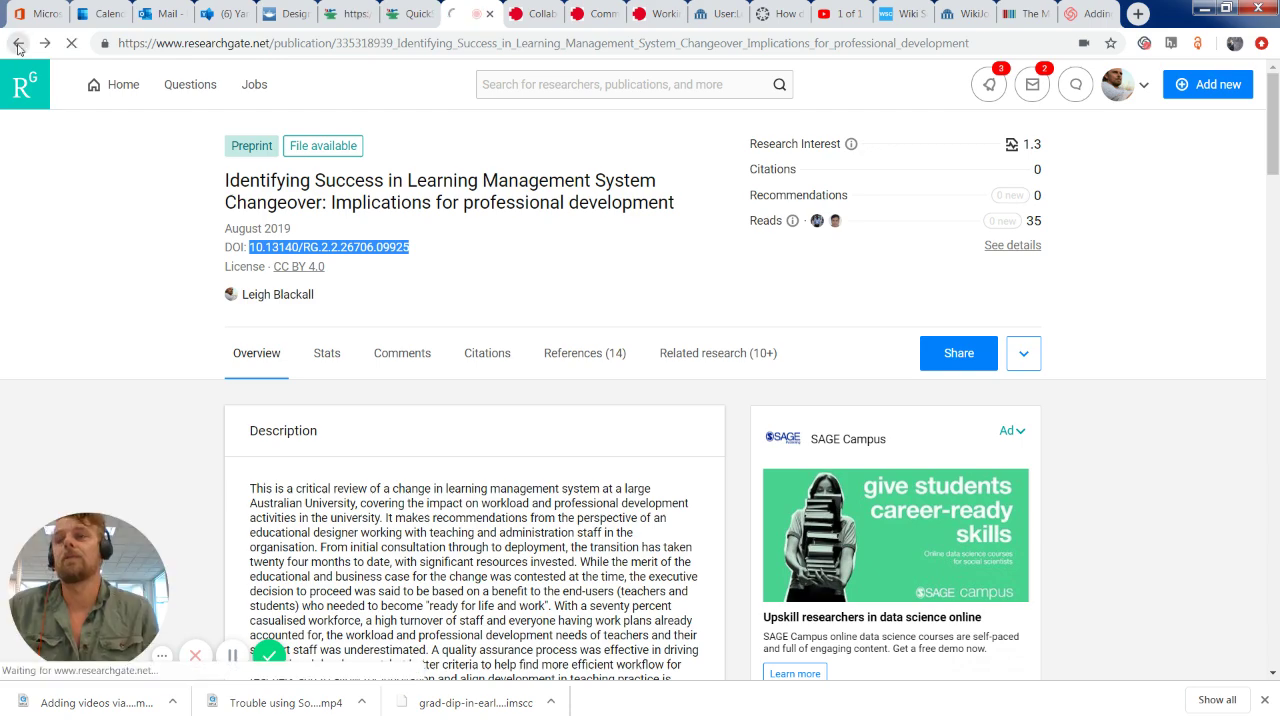
scroll(628, 439, down, 3)
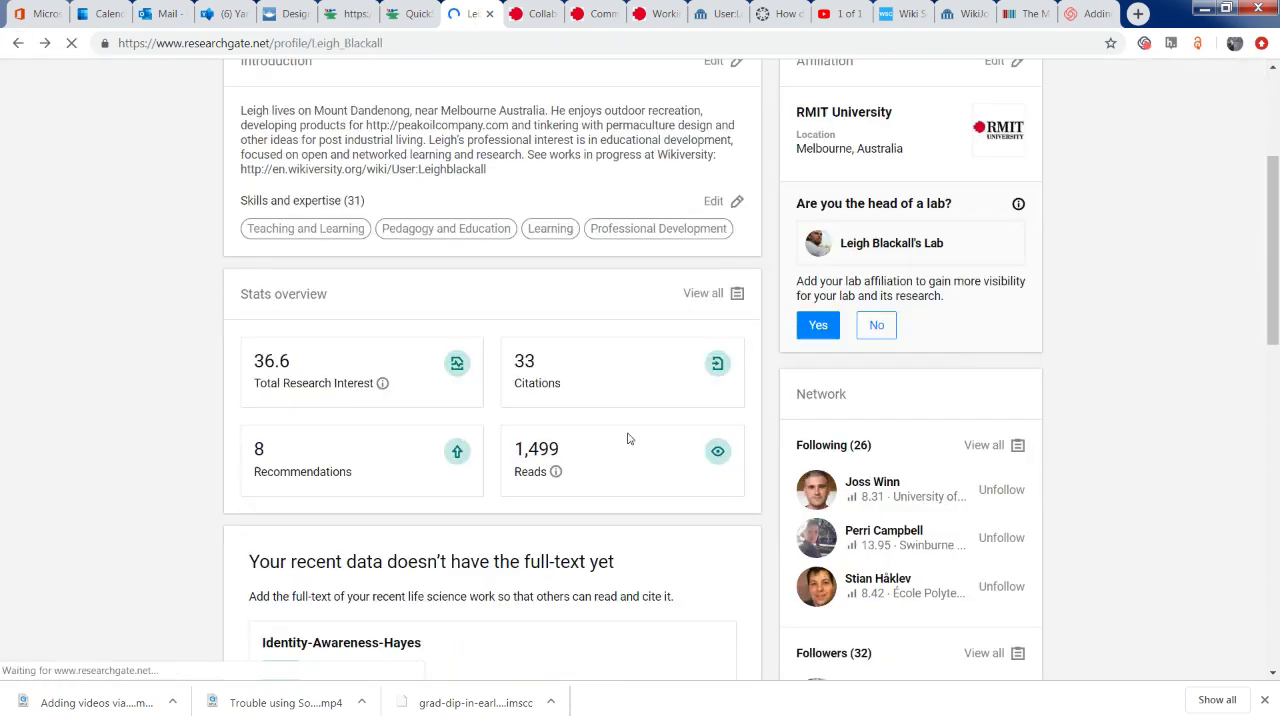
scroll(628, 439, down, 4)
scroll(628, 439, down, 3)
scroll(628, 439, down, 3)
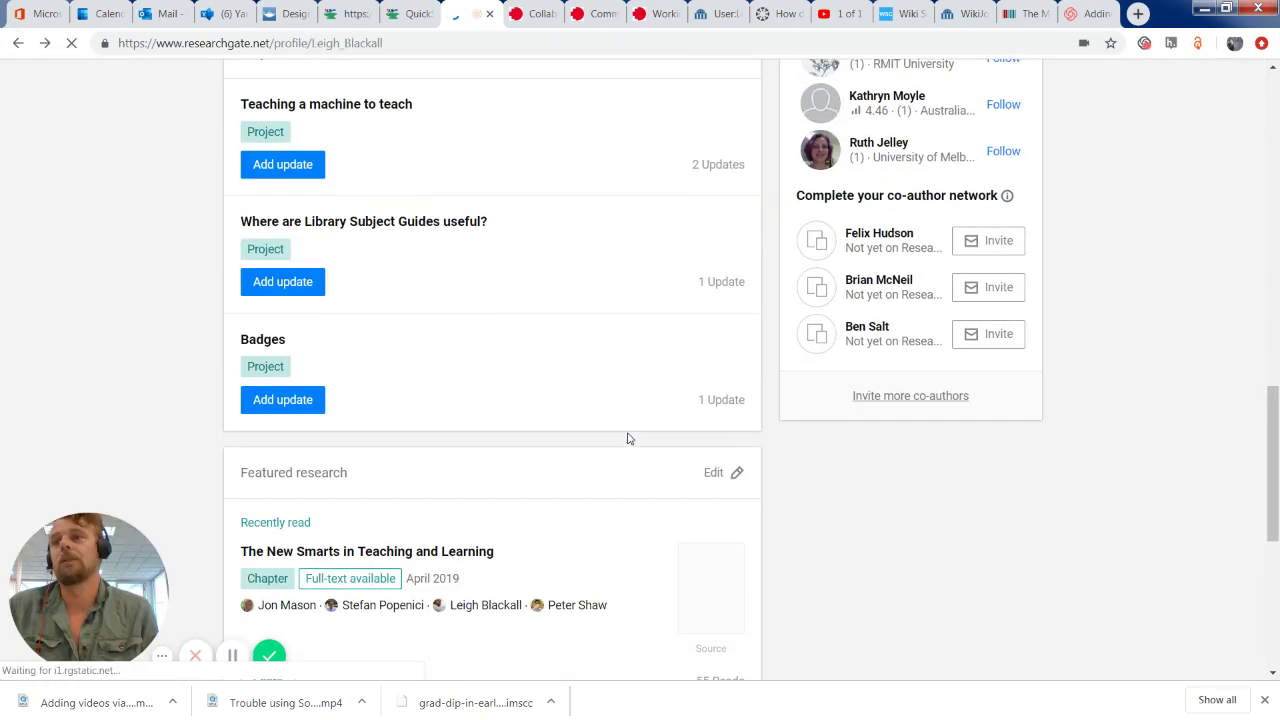
scroll(628, 439, down, 5)
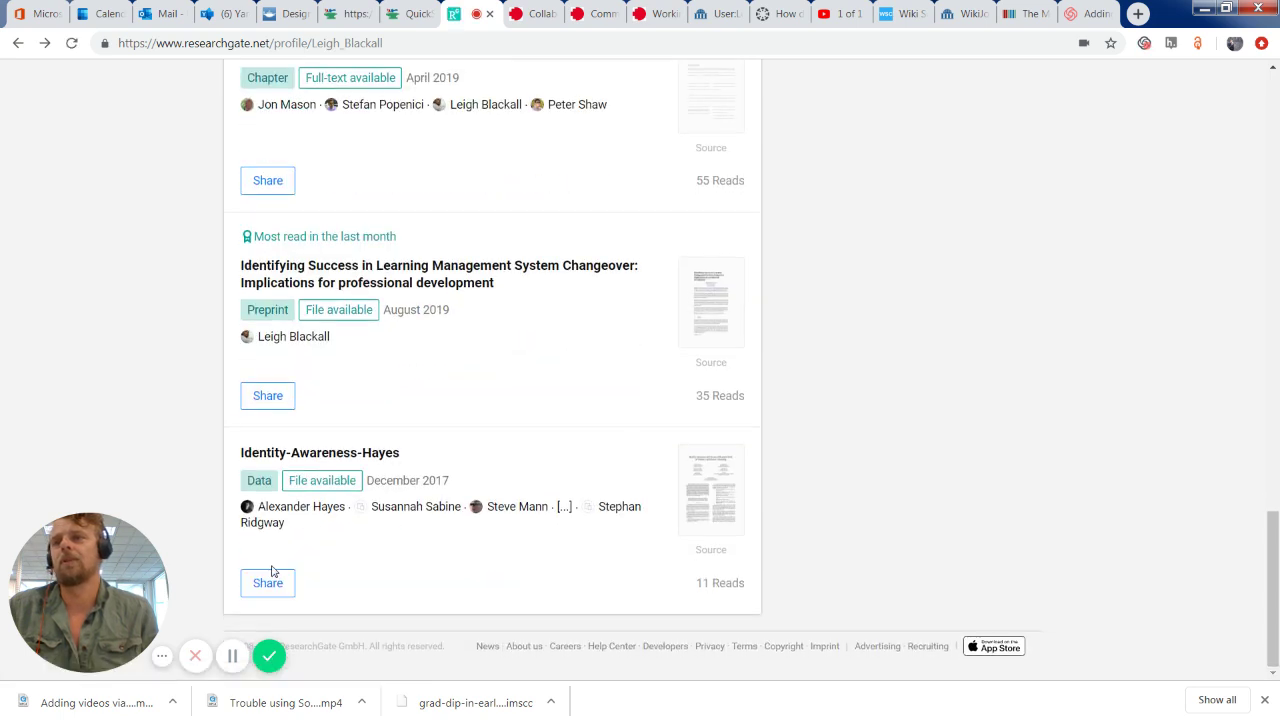
click(310, 455)
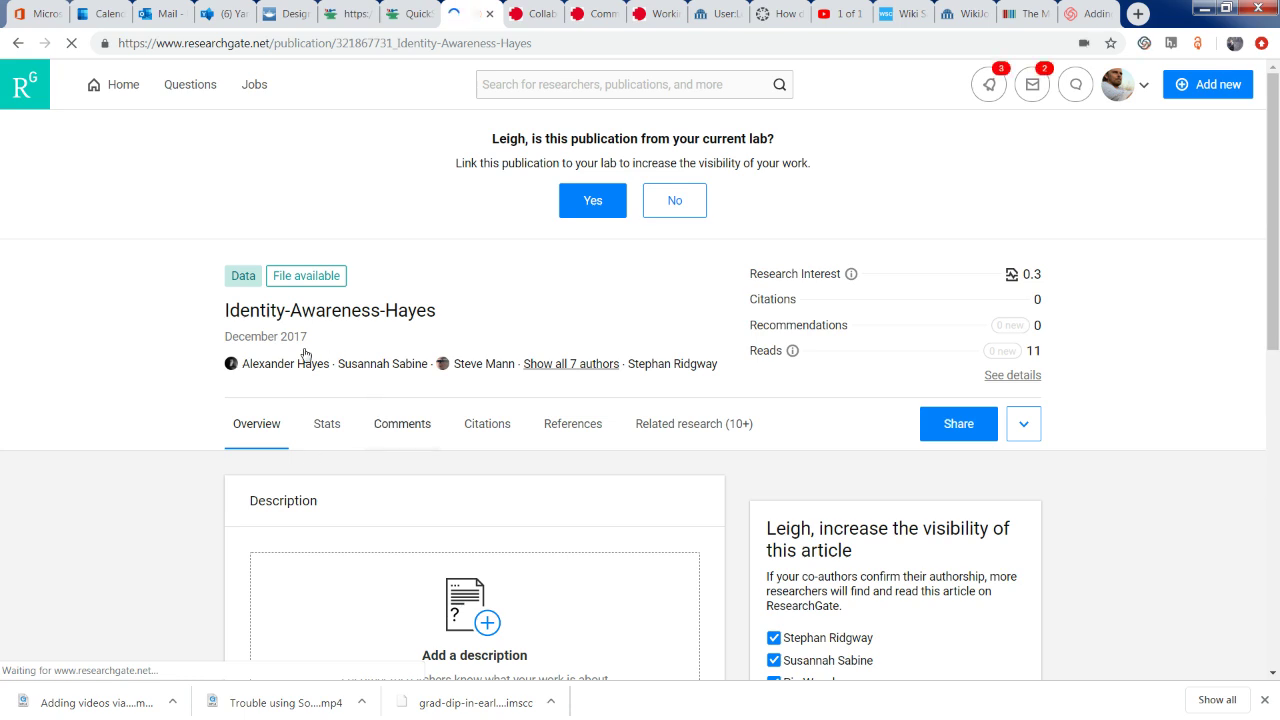
Open the linked 2013 conference paper and select its DOI 10.1109/ISTAS.2013.6613101
scroll(465, 400, down, 1)
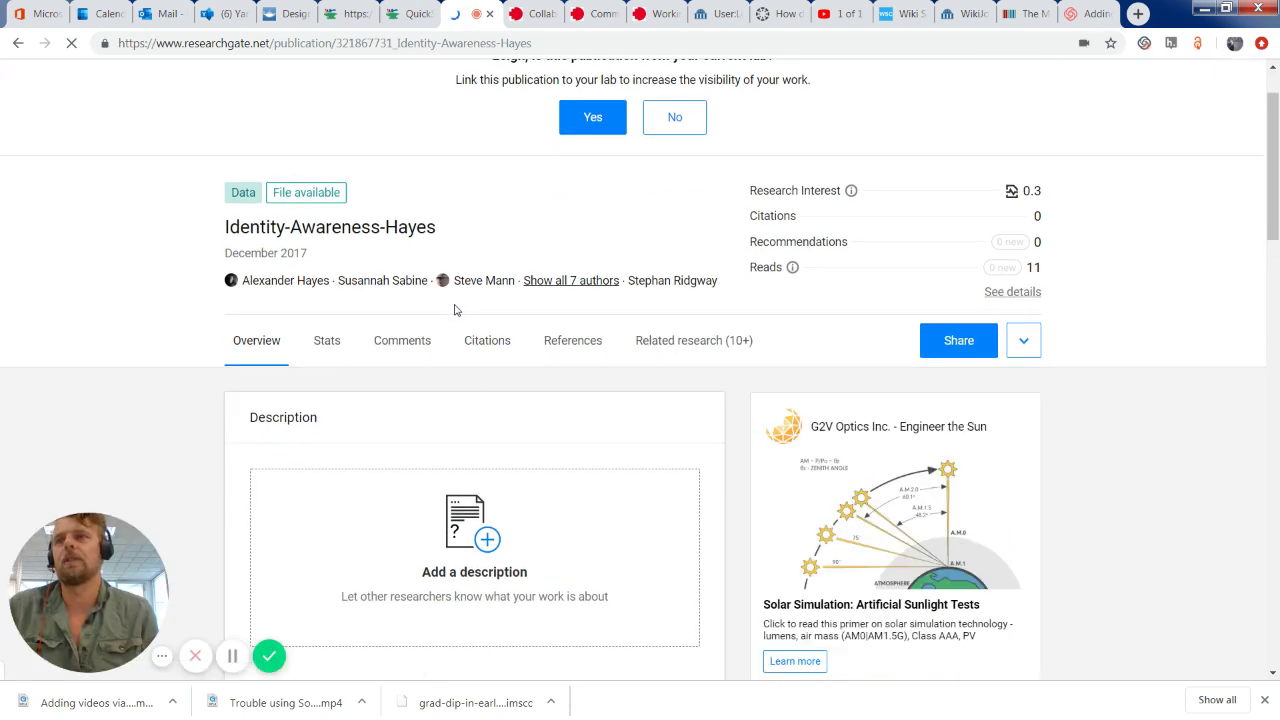
scroll(457, 305, down, 4)
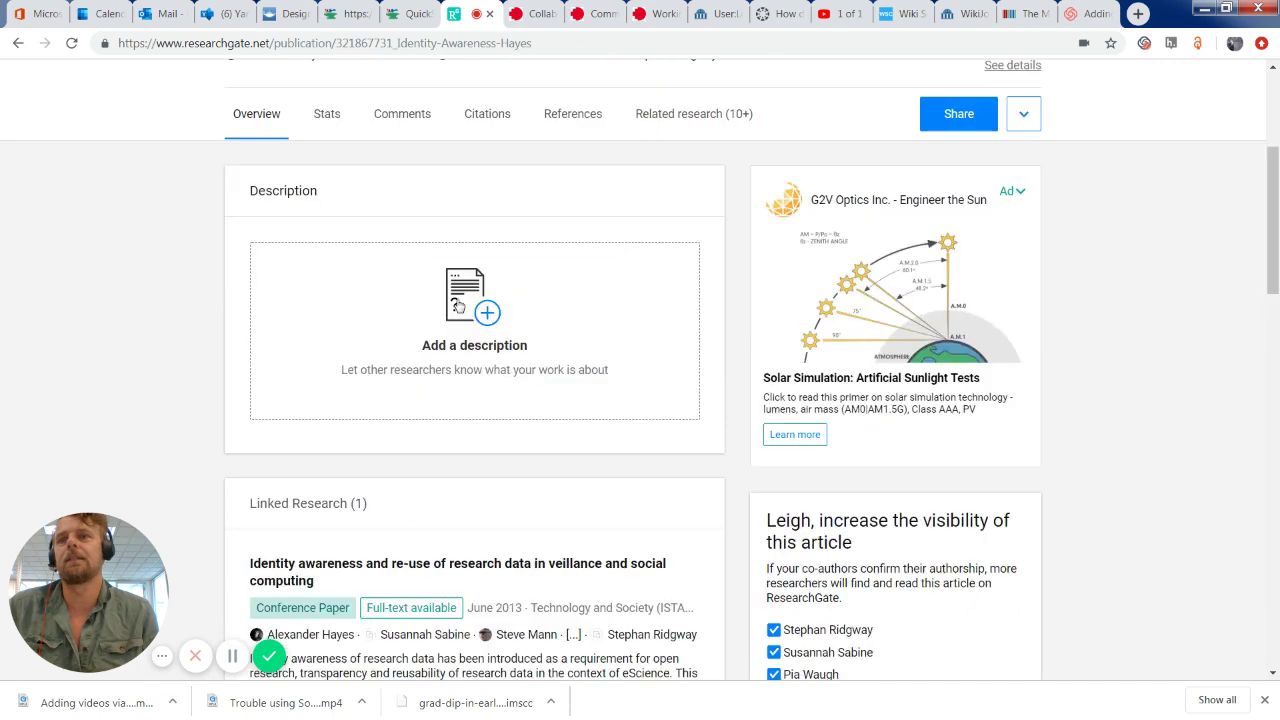
scroll(459, 306, down, 1)
scroll(459, 306, down, 1)
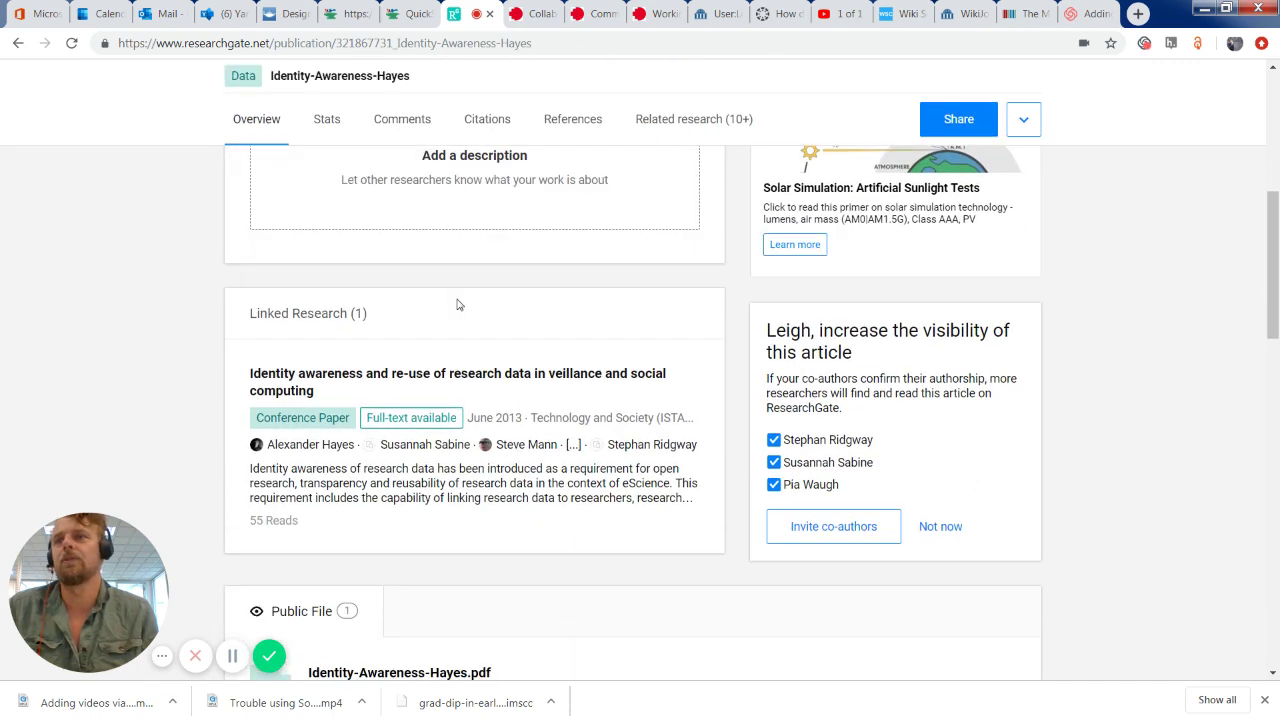
click(483, 376)
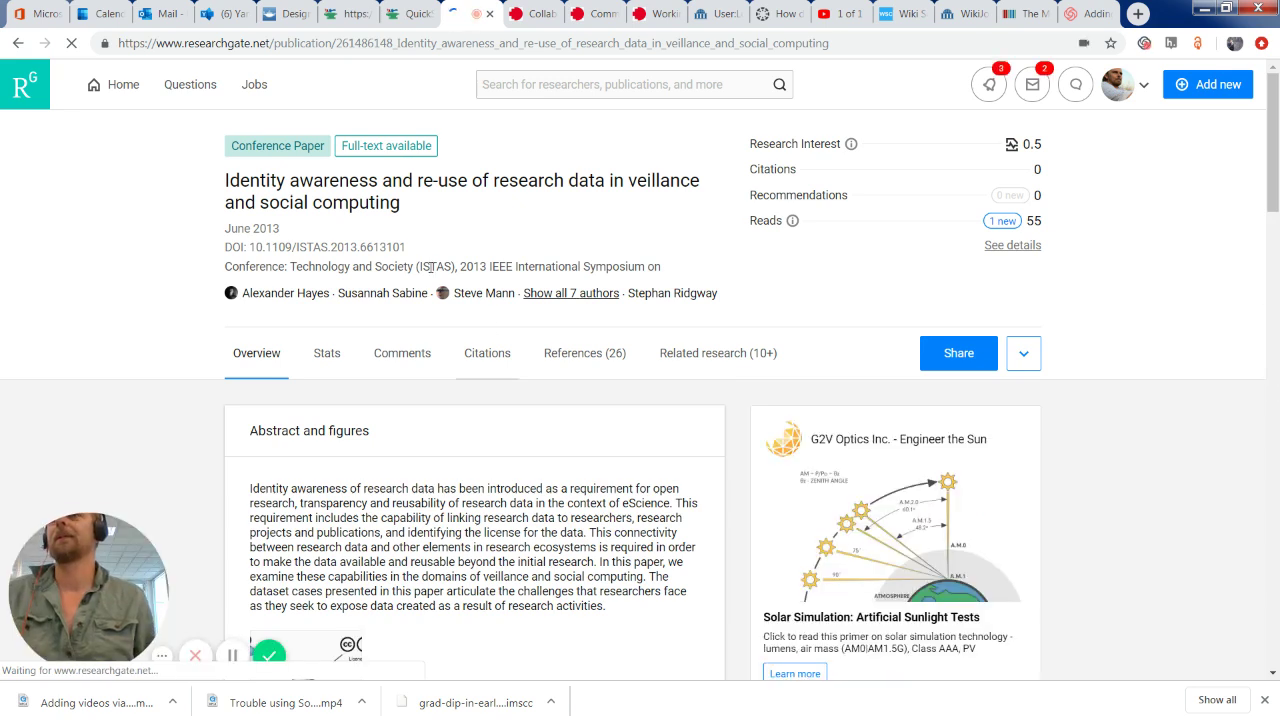
drag(406, 247, 249, 247)
key(ctrl+c)
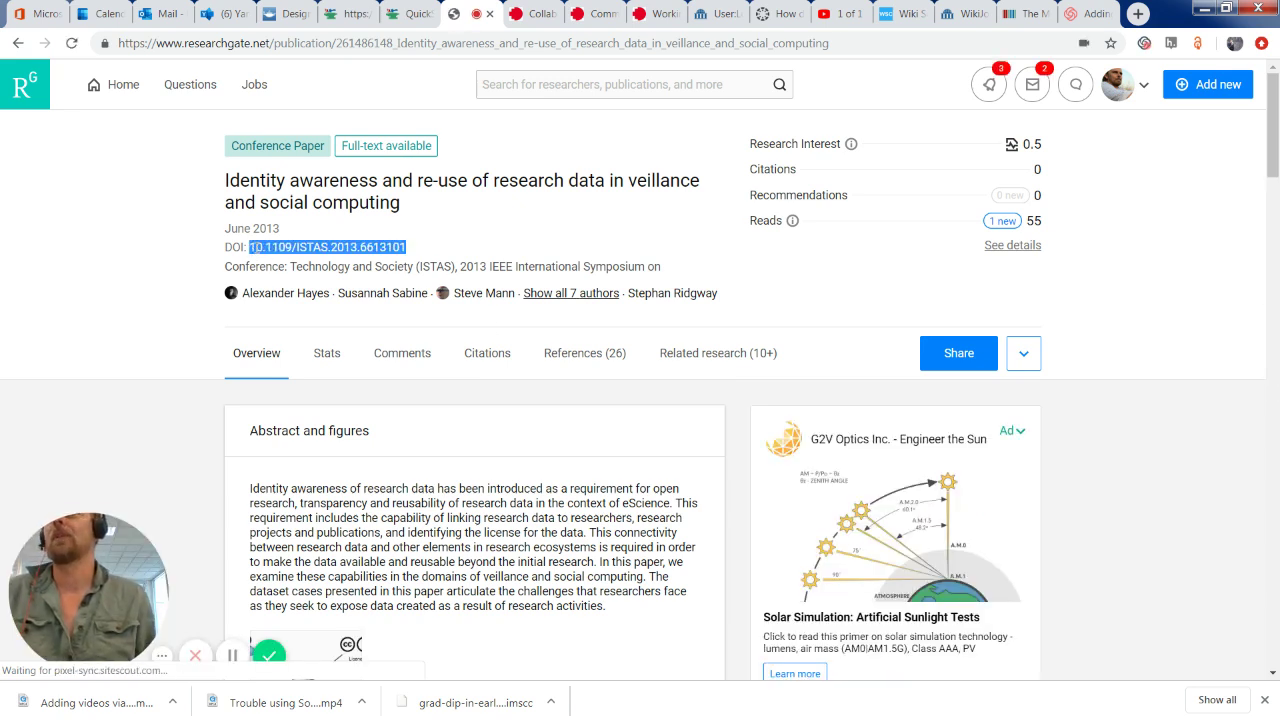
click(350, 15)
Check DOI 10.1109/ISTAS.2013.6613101 in SourceMD, which finds existing item Q57725228
click(20, 43)
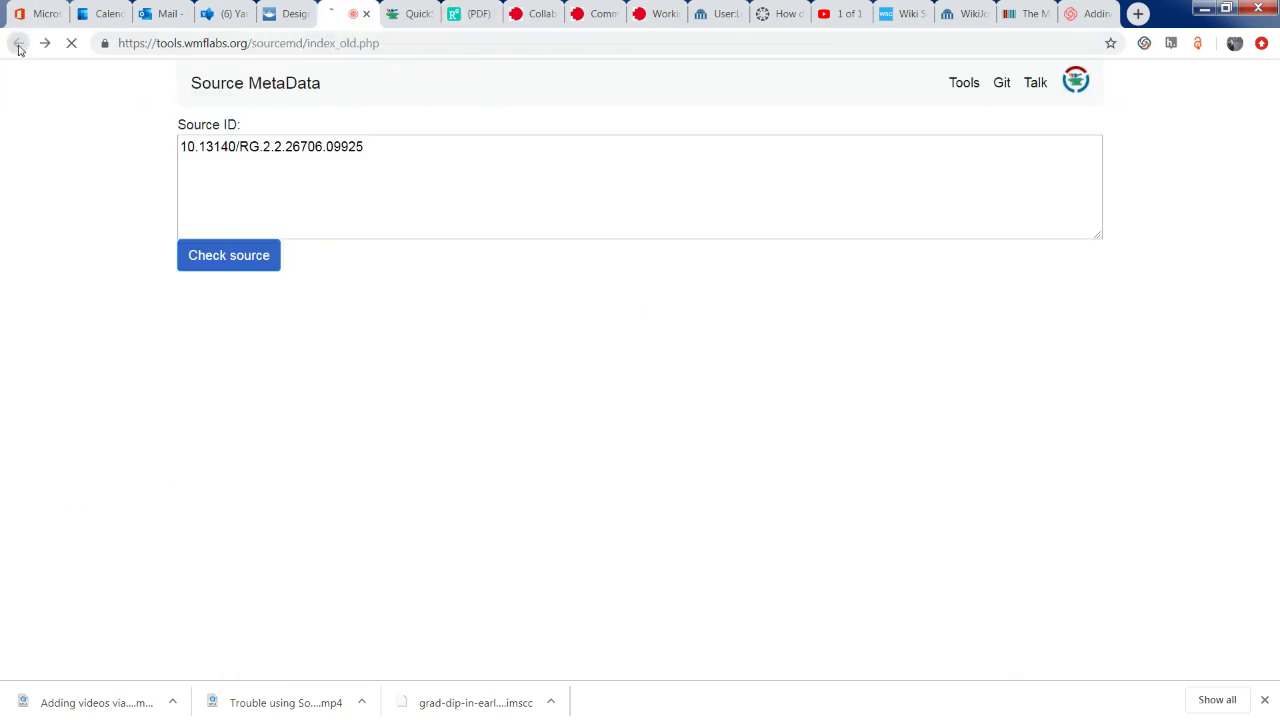
drag(391, 157, 157, 158)
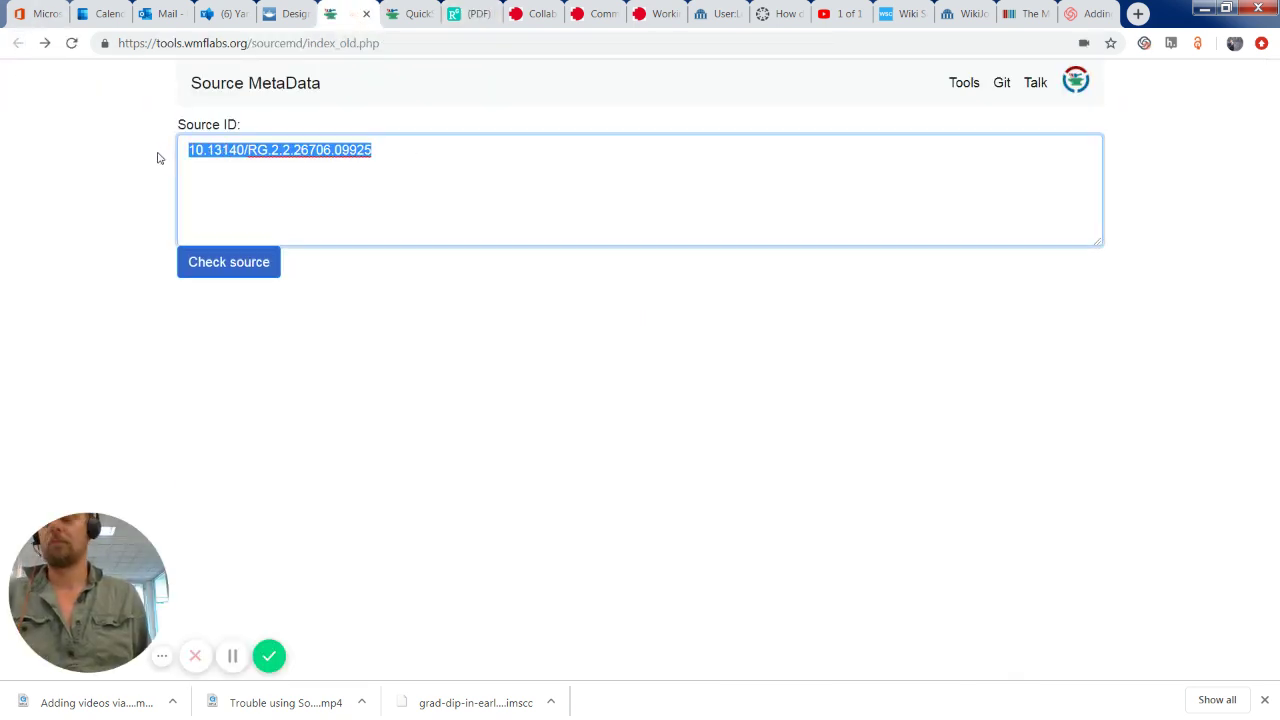
key(ctrl+v)
click(216, 265)
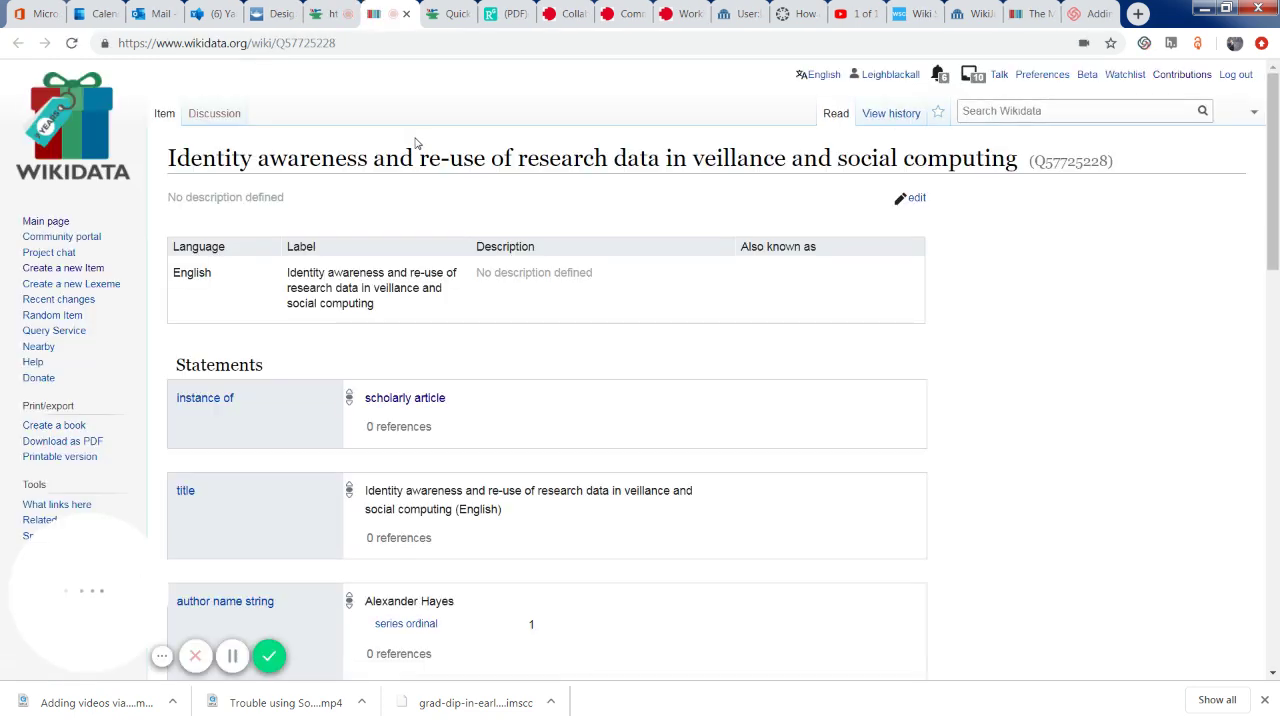
click(891, 114)
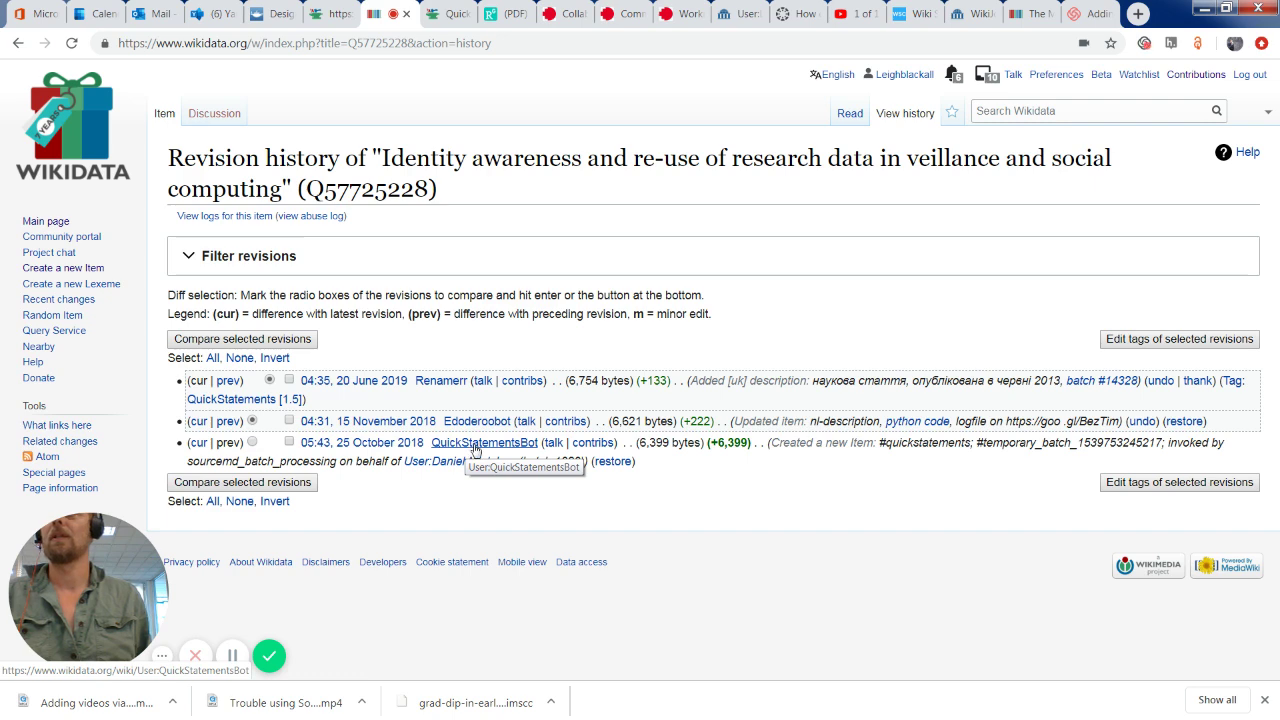
key(alt+Left)
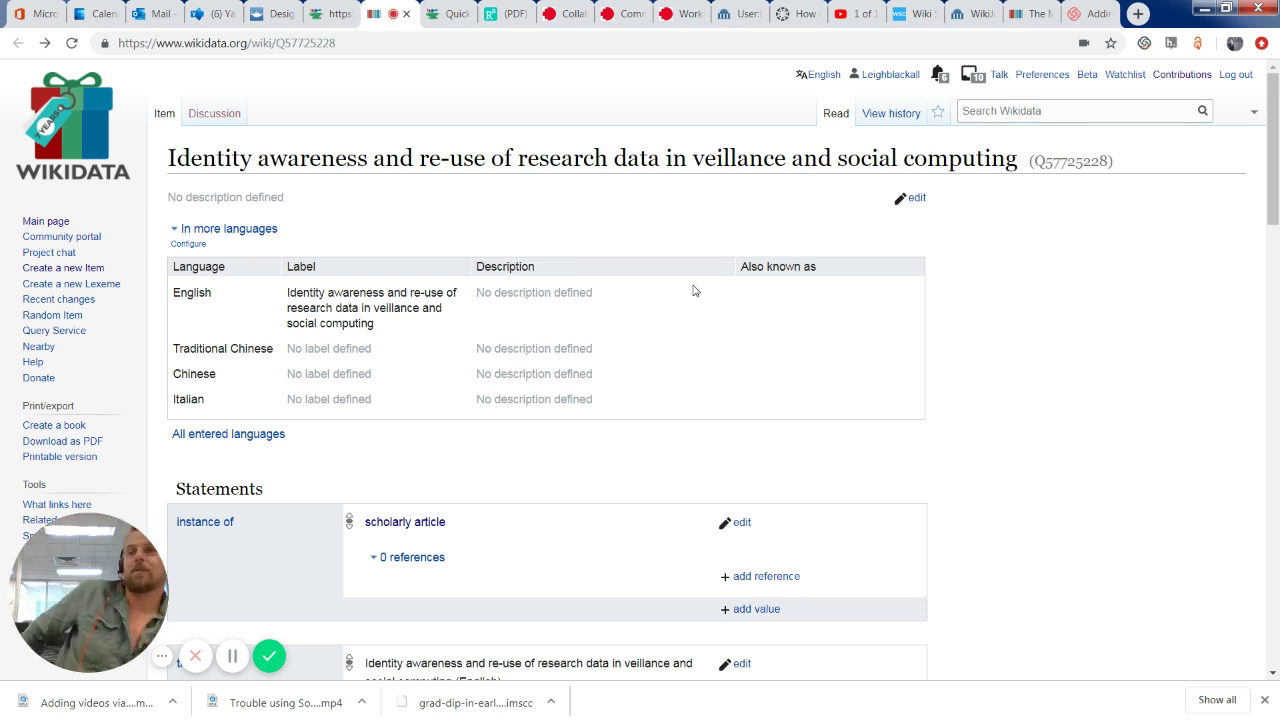
click(442, 14)
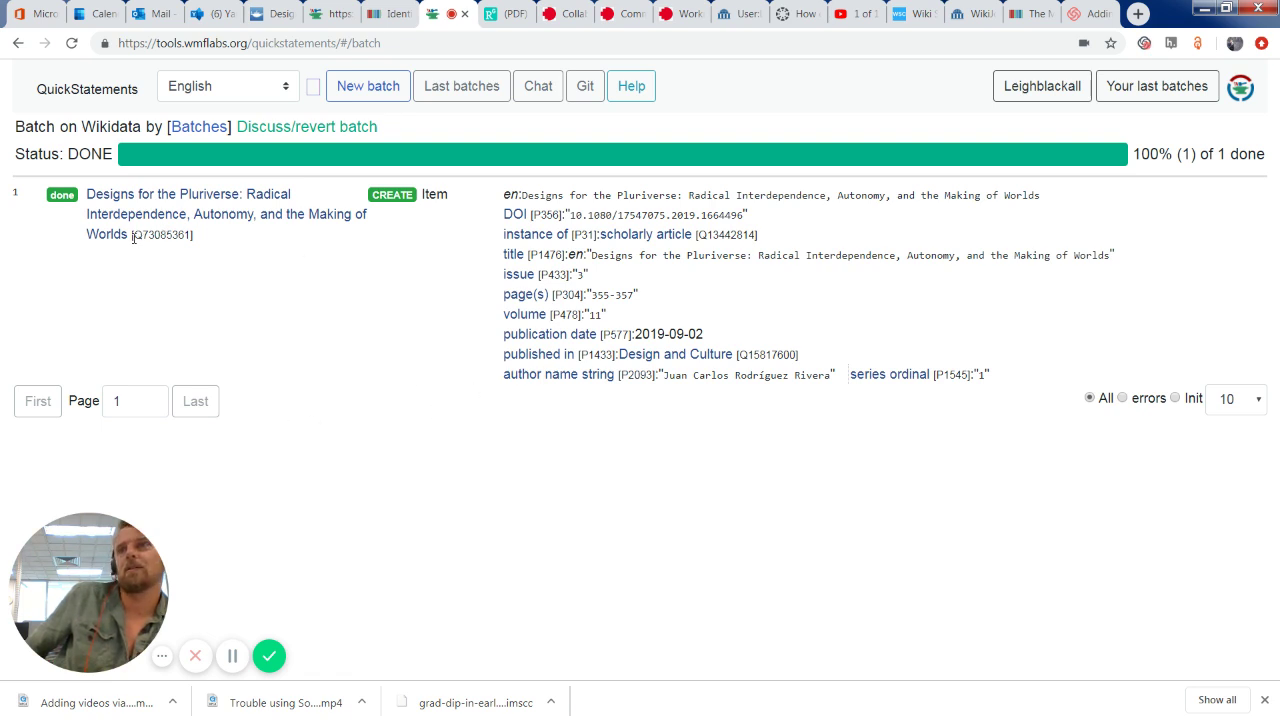
drag(133, 237, 193, 246)
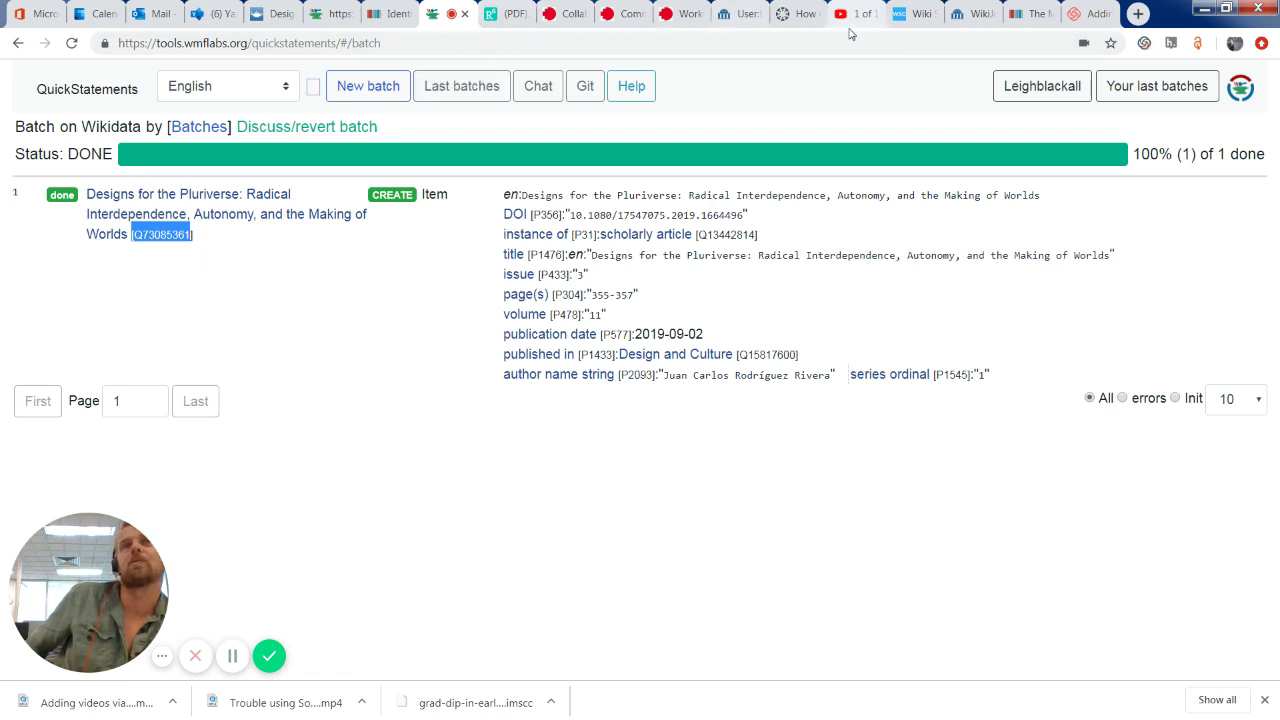
click(393, 14)
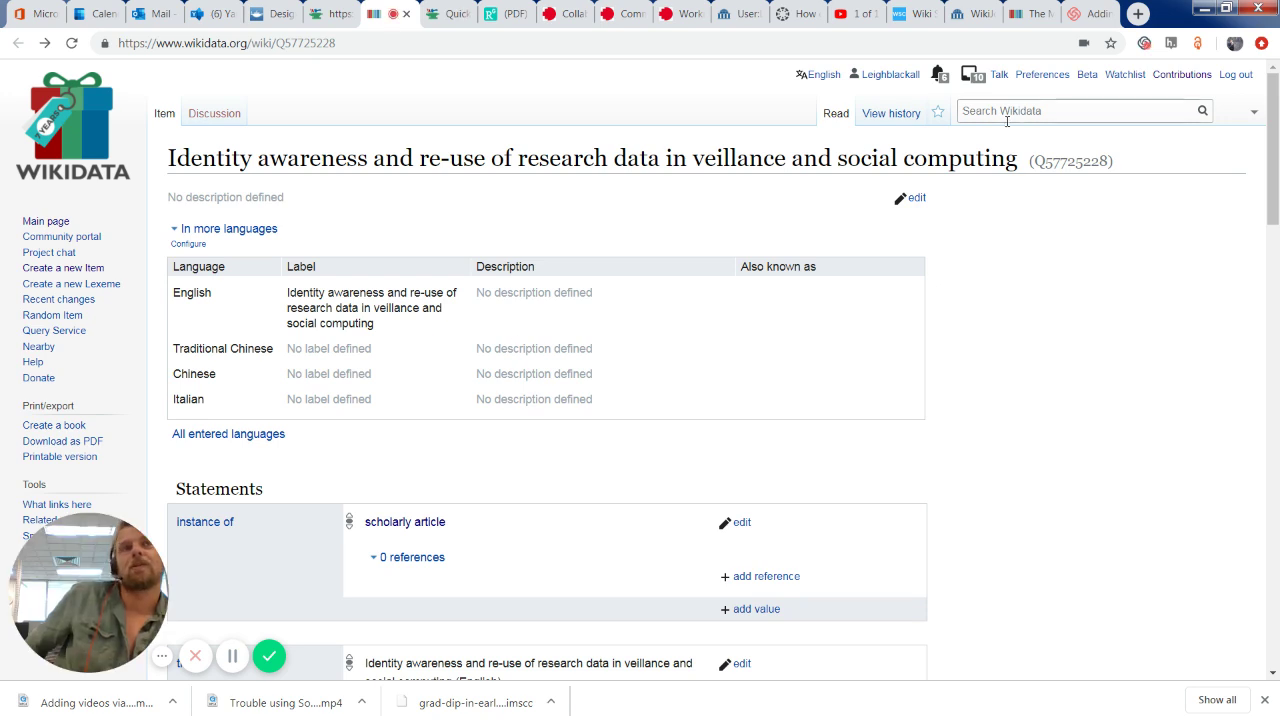
Select Q57725228 on Wikidata and switch to the Wikiversity preprint
drag(1109, 161, 1035, 161)
key(ctrl+c)
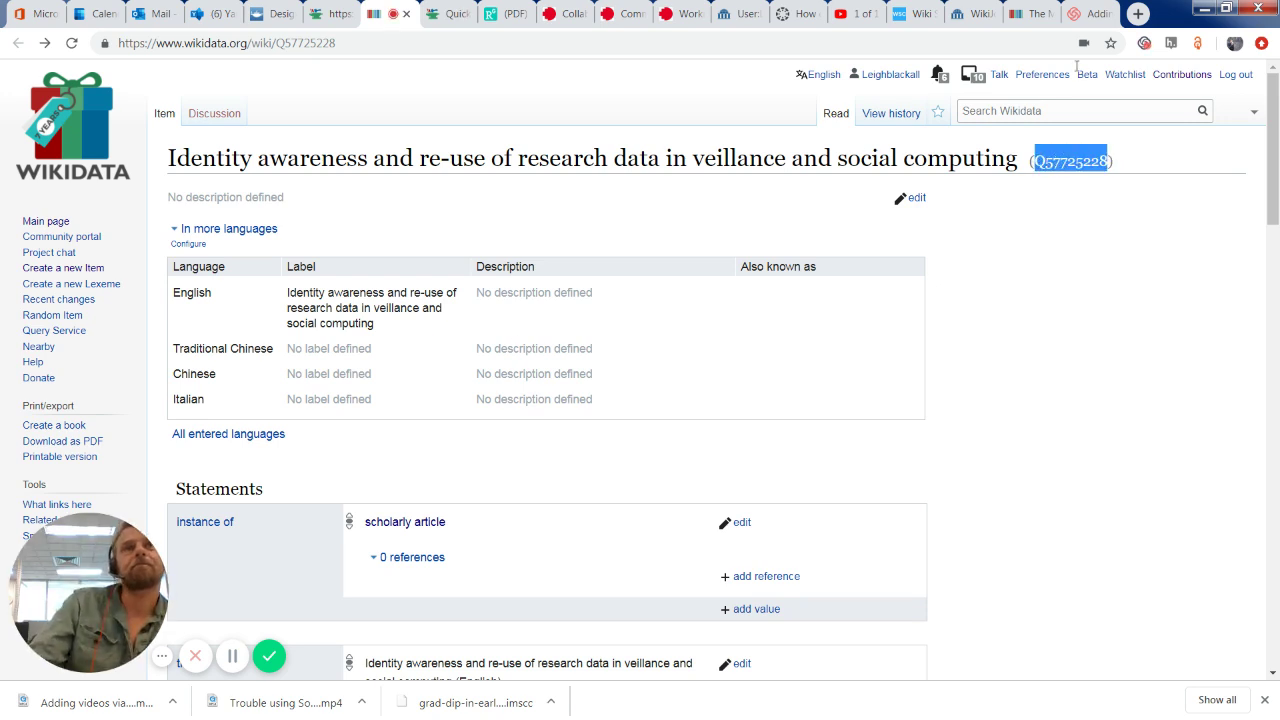
click(973, 14)
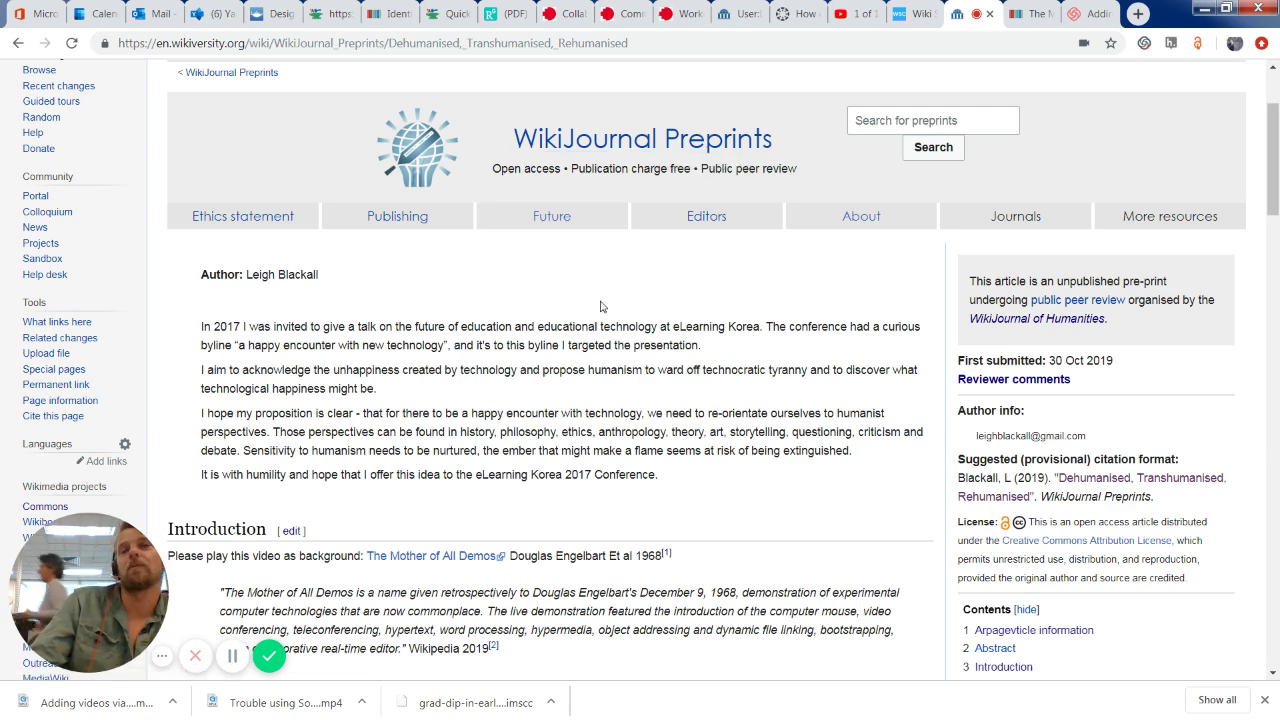
Edit the Introduction section with the cursor placed after "century."
scroll(581, 386, down, 3)
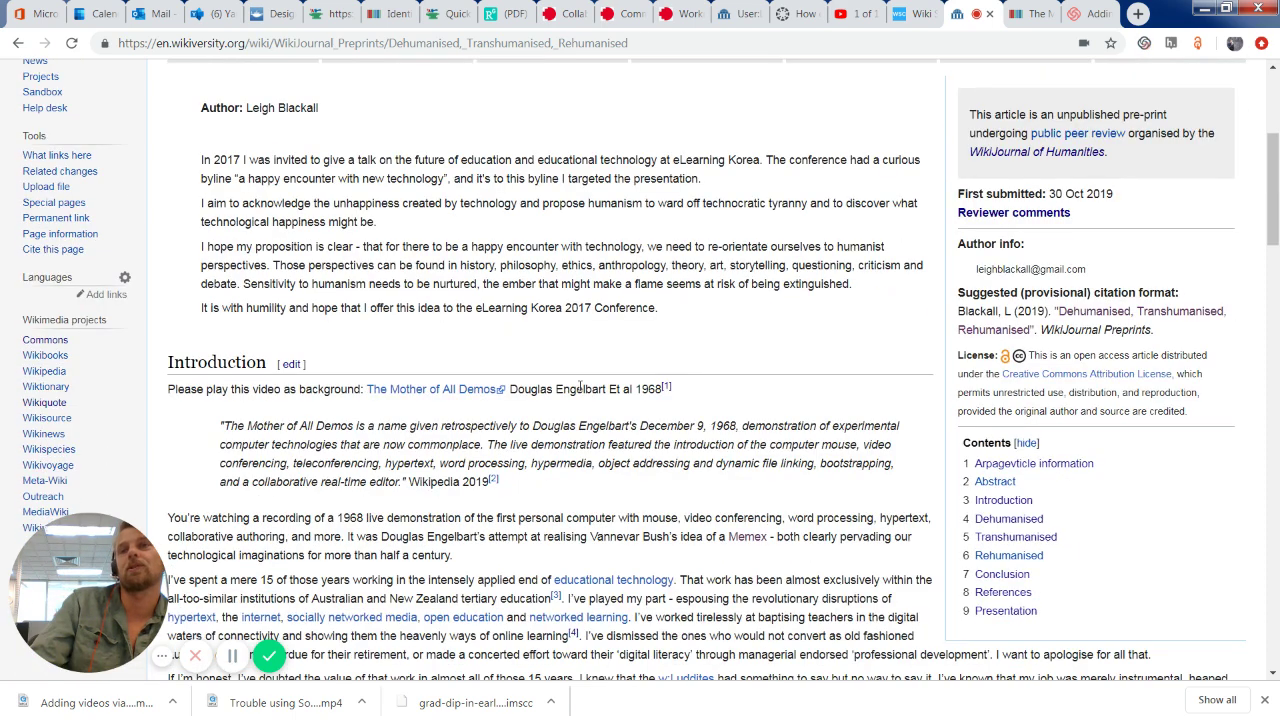
click(291, 365)
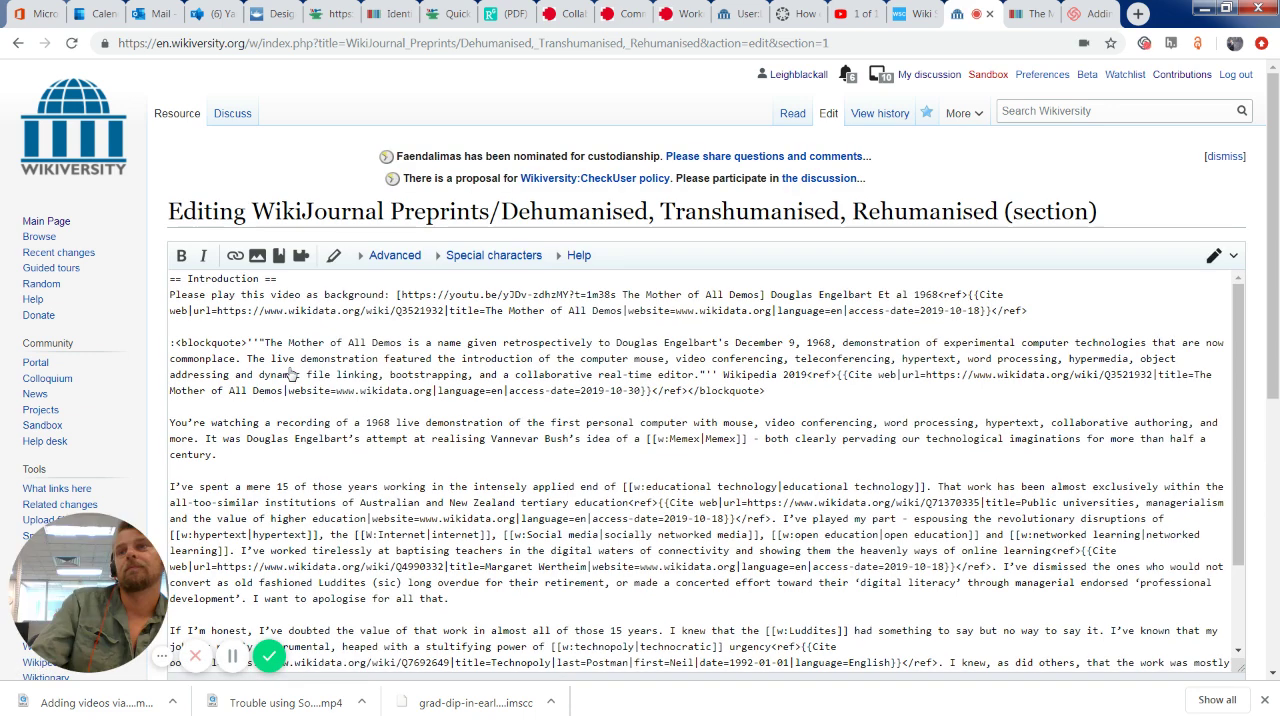
click(248, 453)
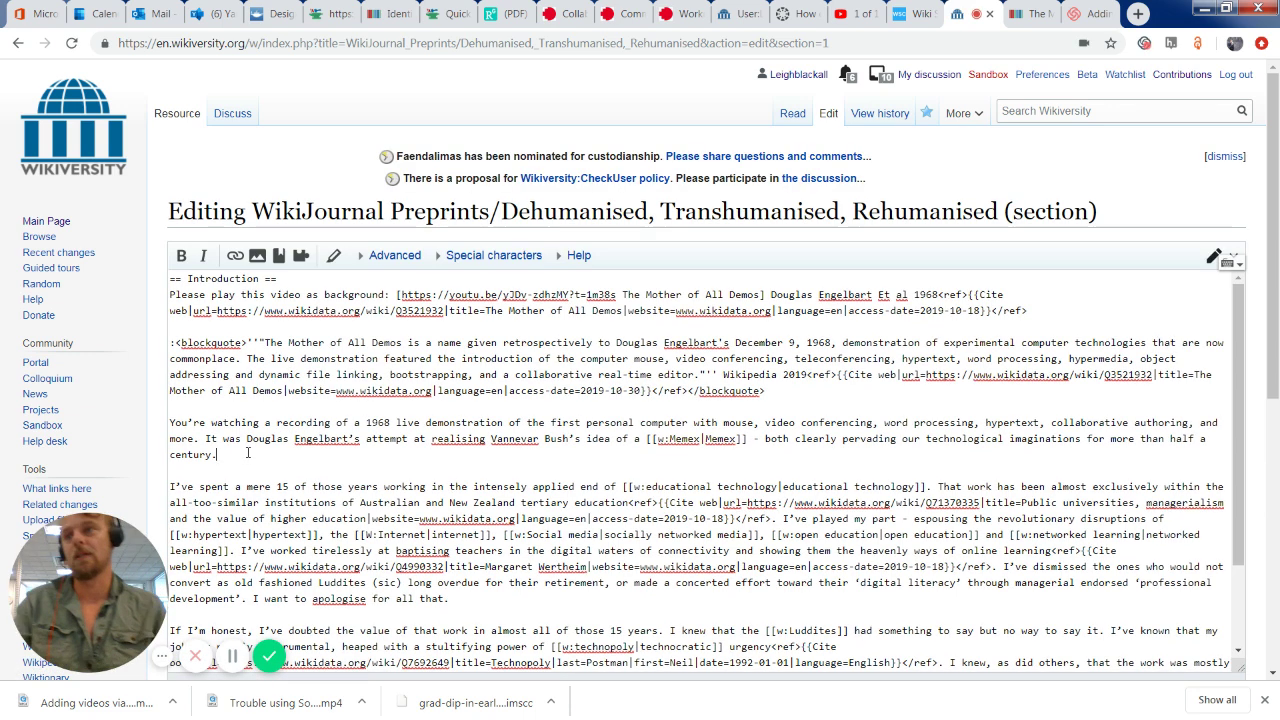
click(1213, 256)
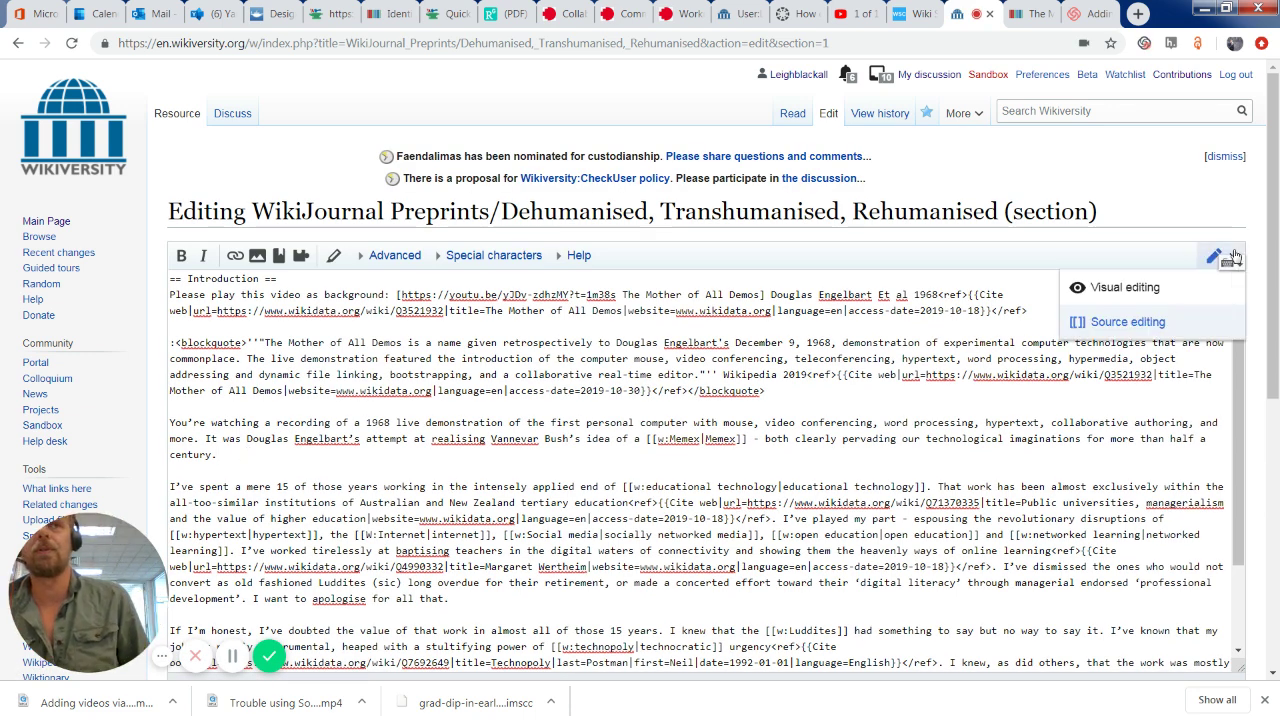
In visual editing, insert a Cite reference generated automatically from Q57725228 after "century."
click(1176, 293)
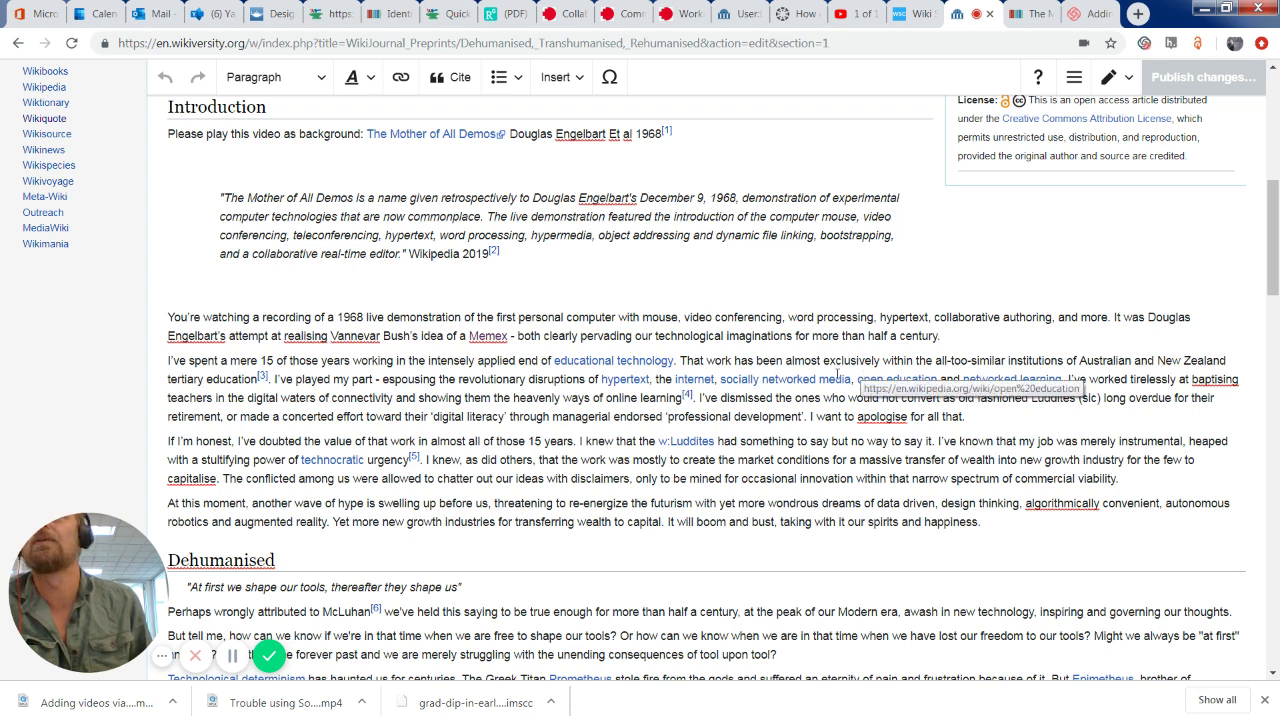
key(ctrl+v)
click(449, 88)
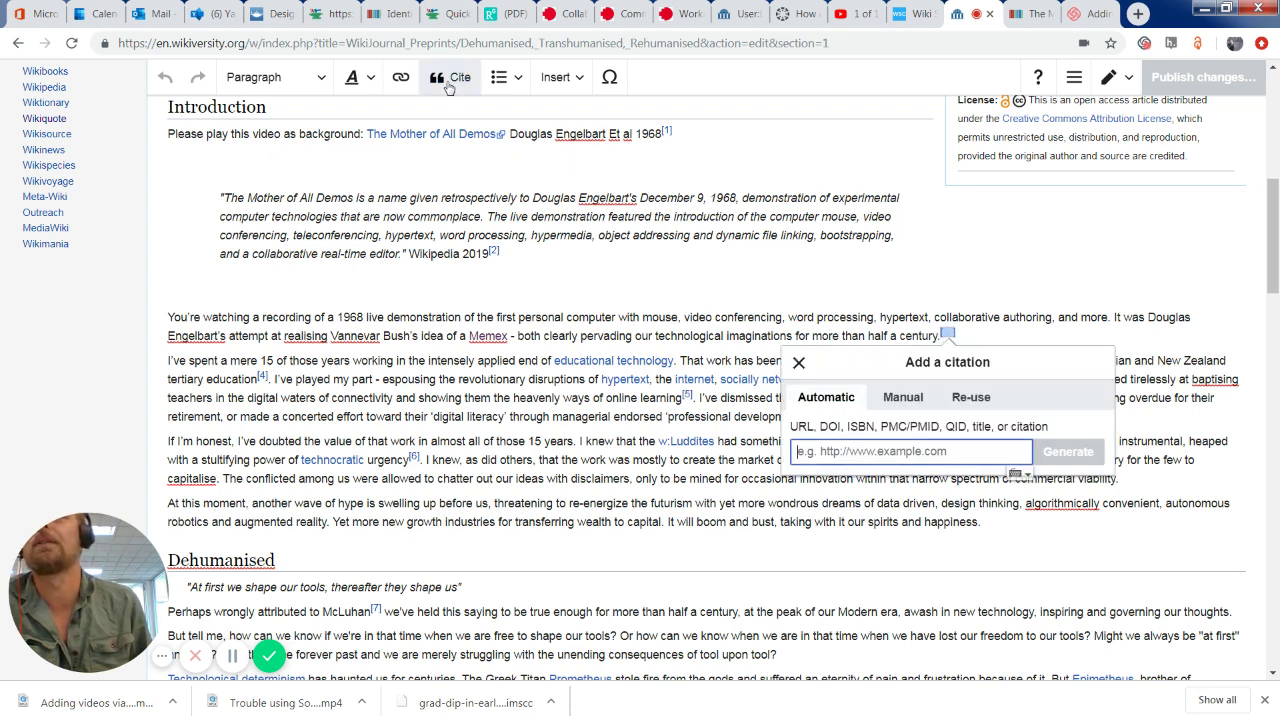
key(ctrl+v)
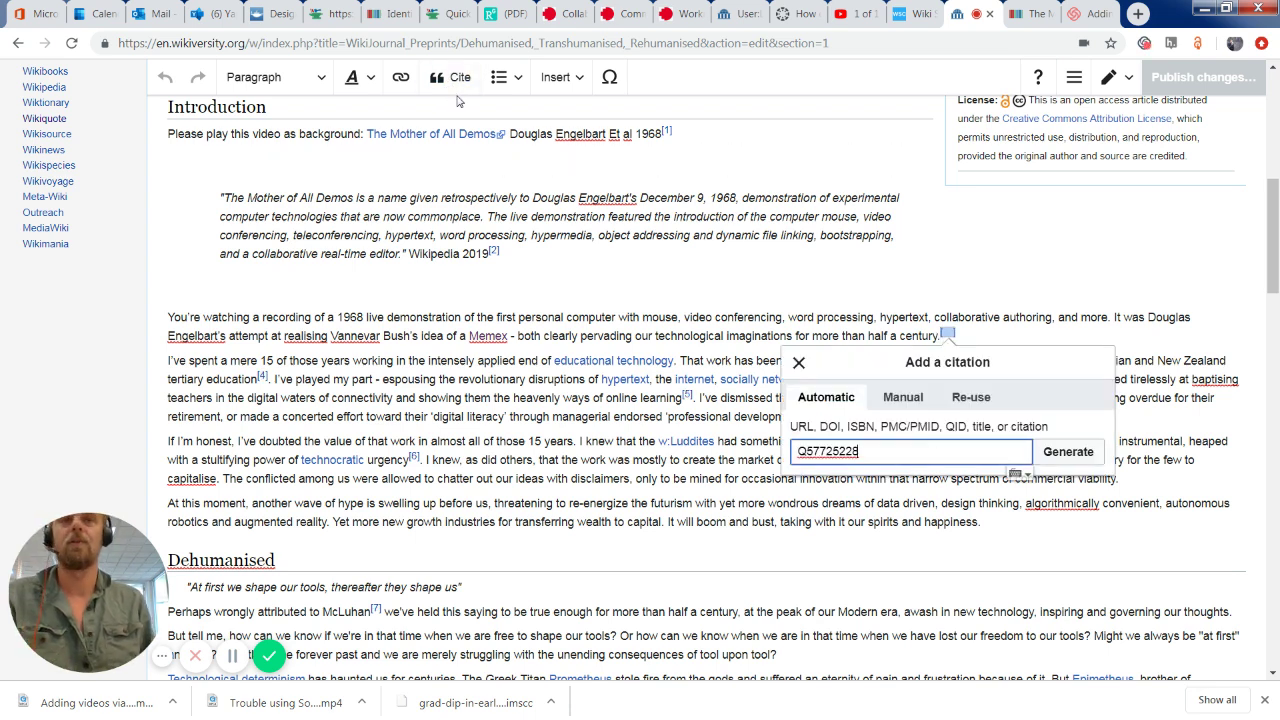
click(1080, 460)
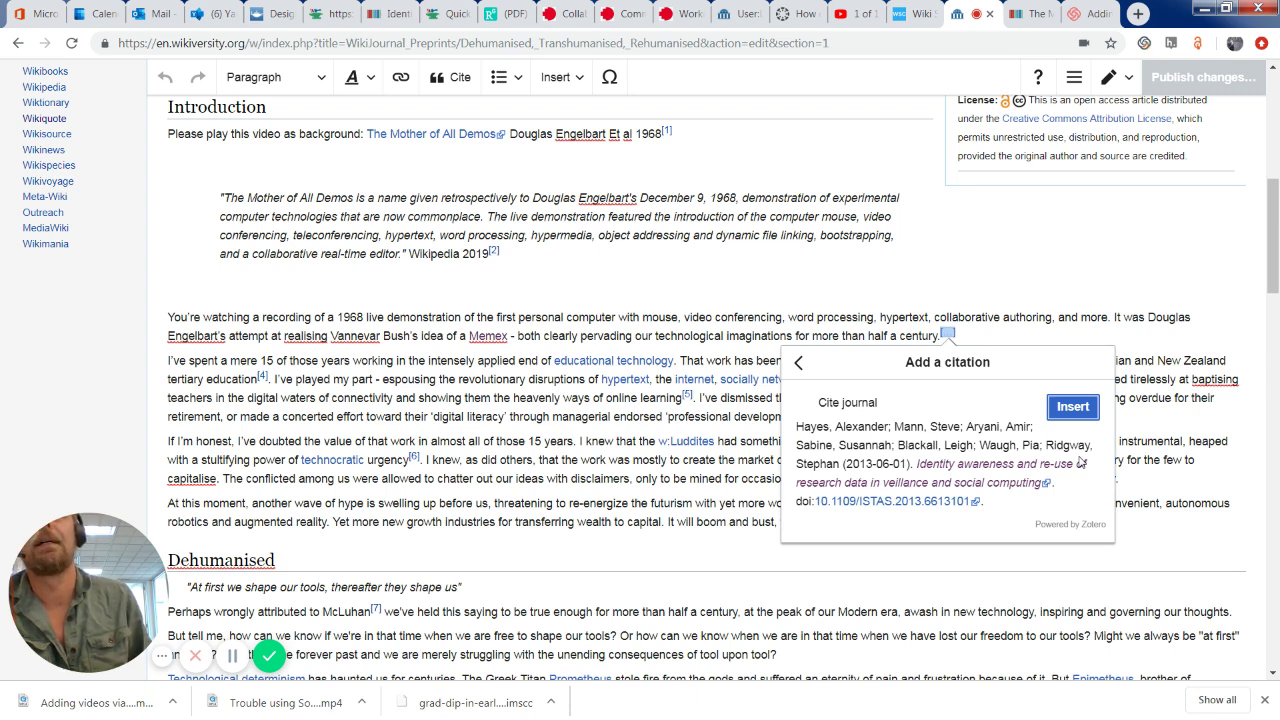
click(1078, 408)
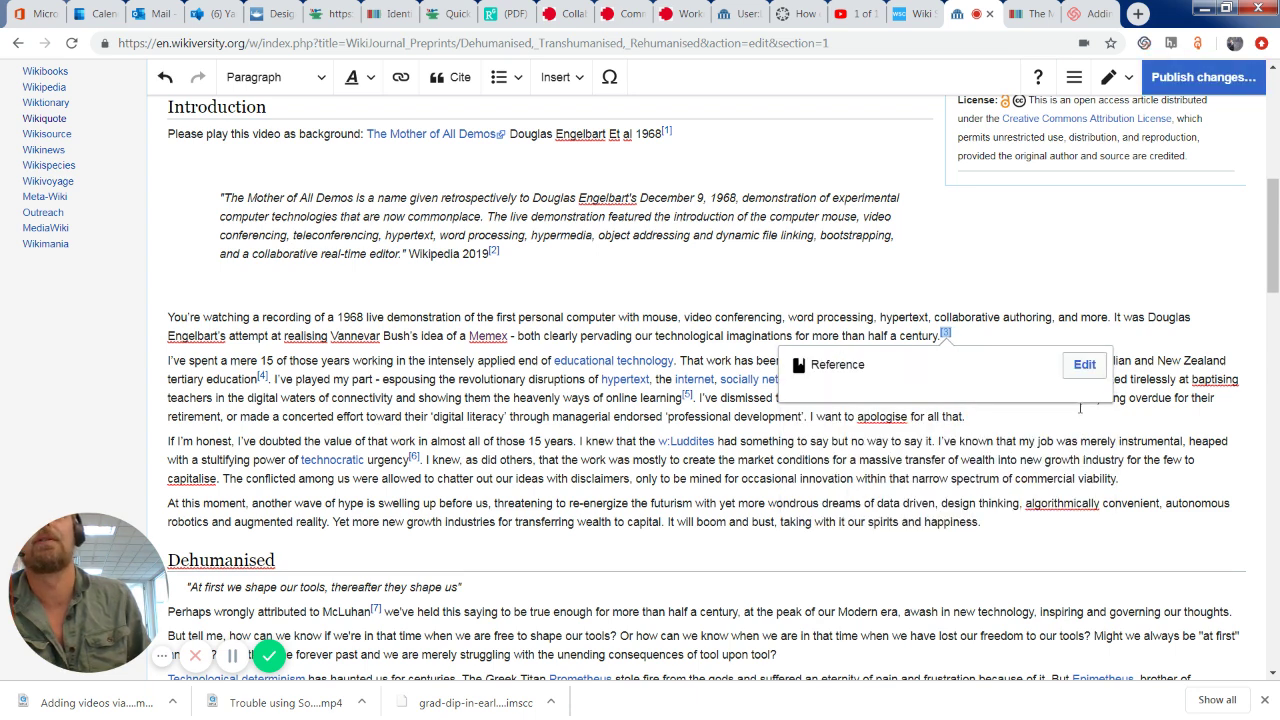
Publish the section edit with summary "testing Wikidata DOI entry"
click(1192, 79)
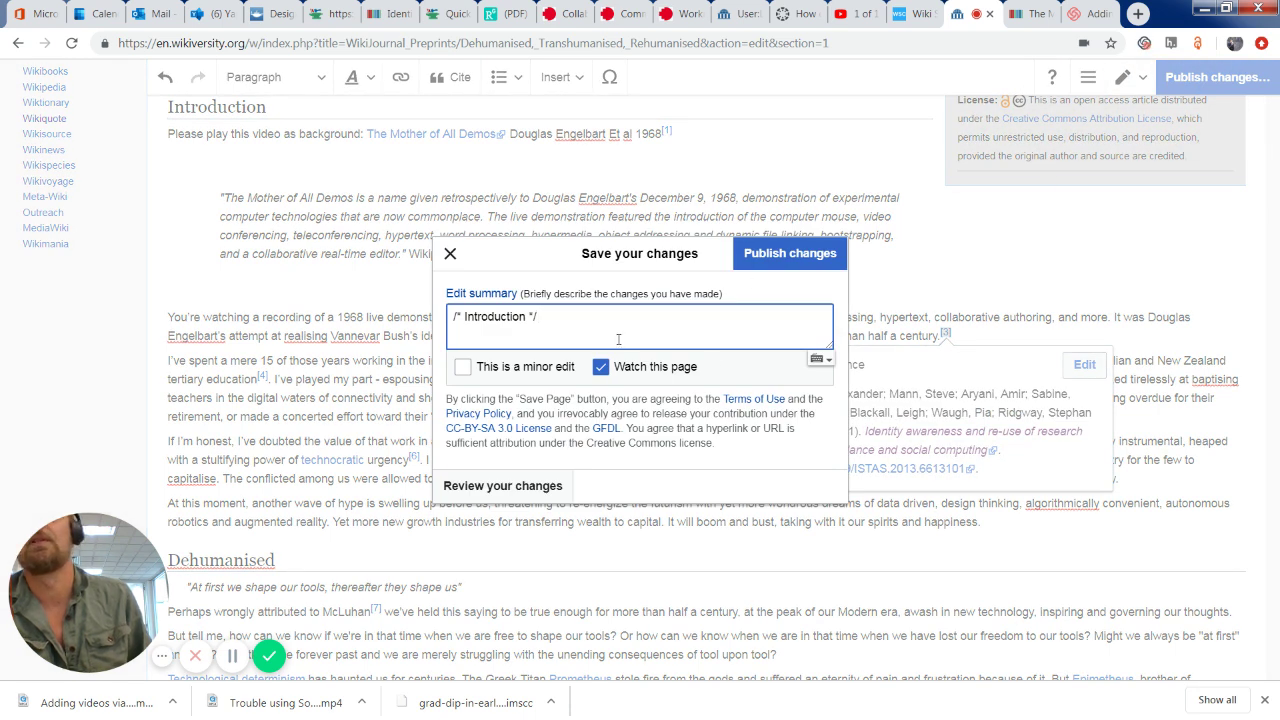
text(testin)
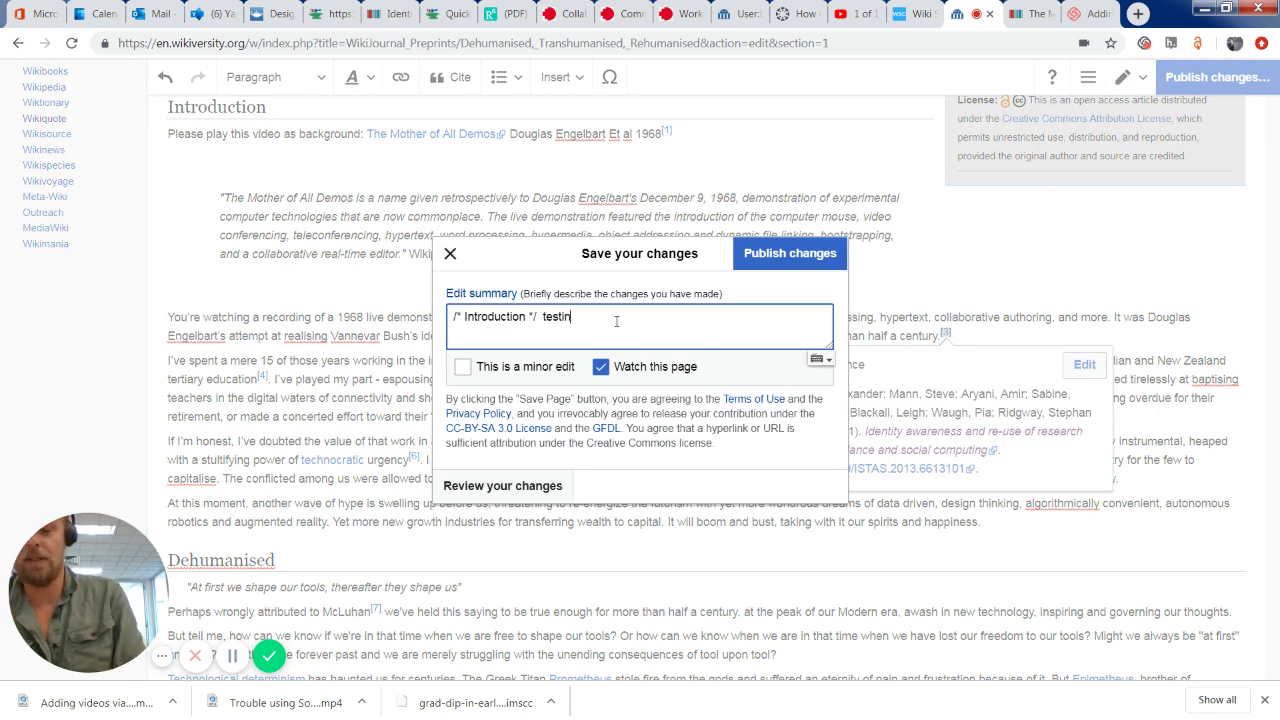
text(g W)
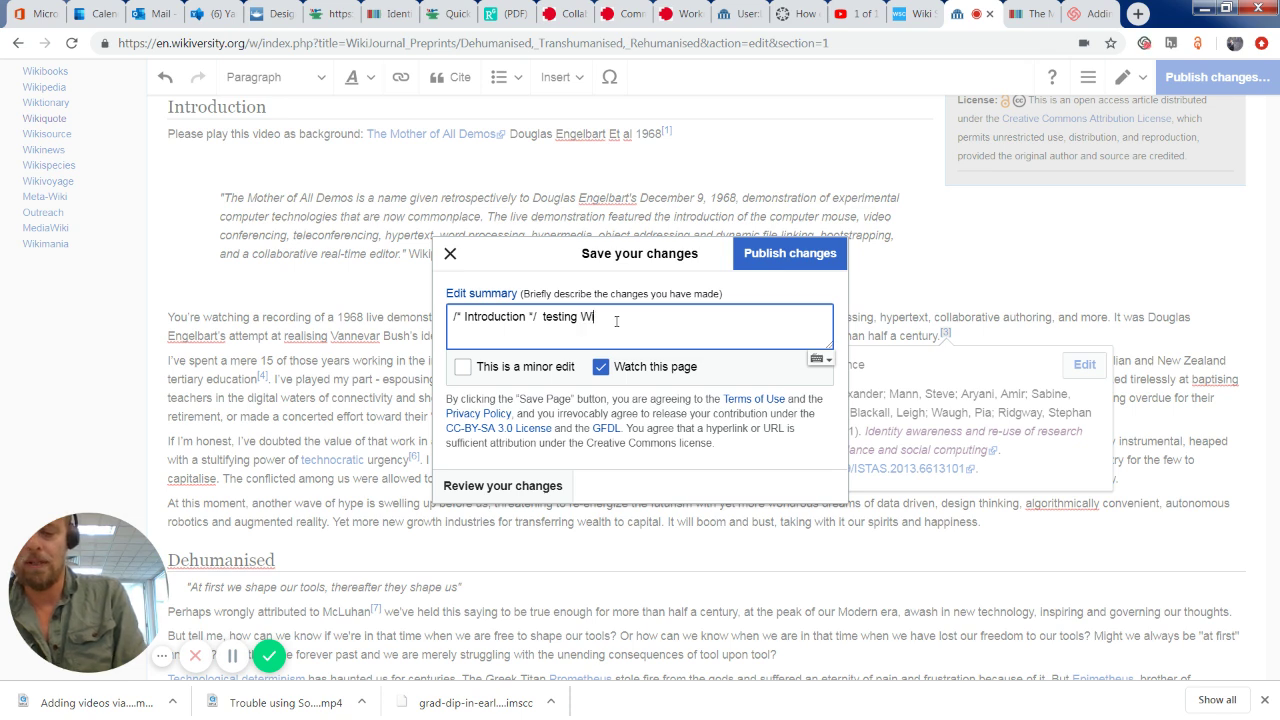
text(ikidata DO)
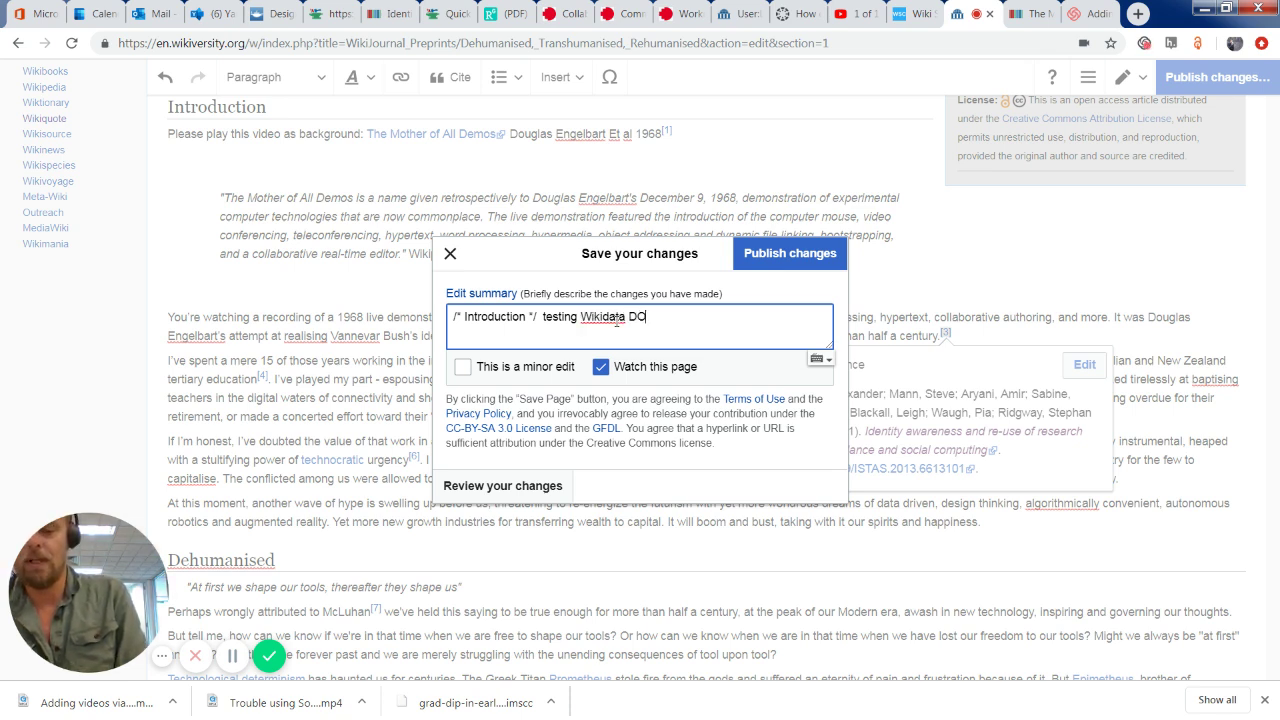
text(I entr)
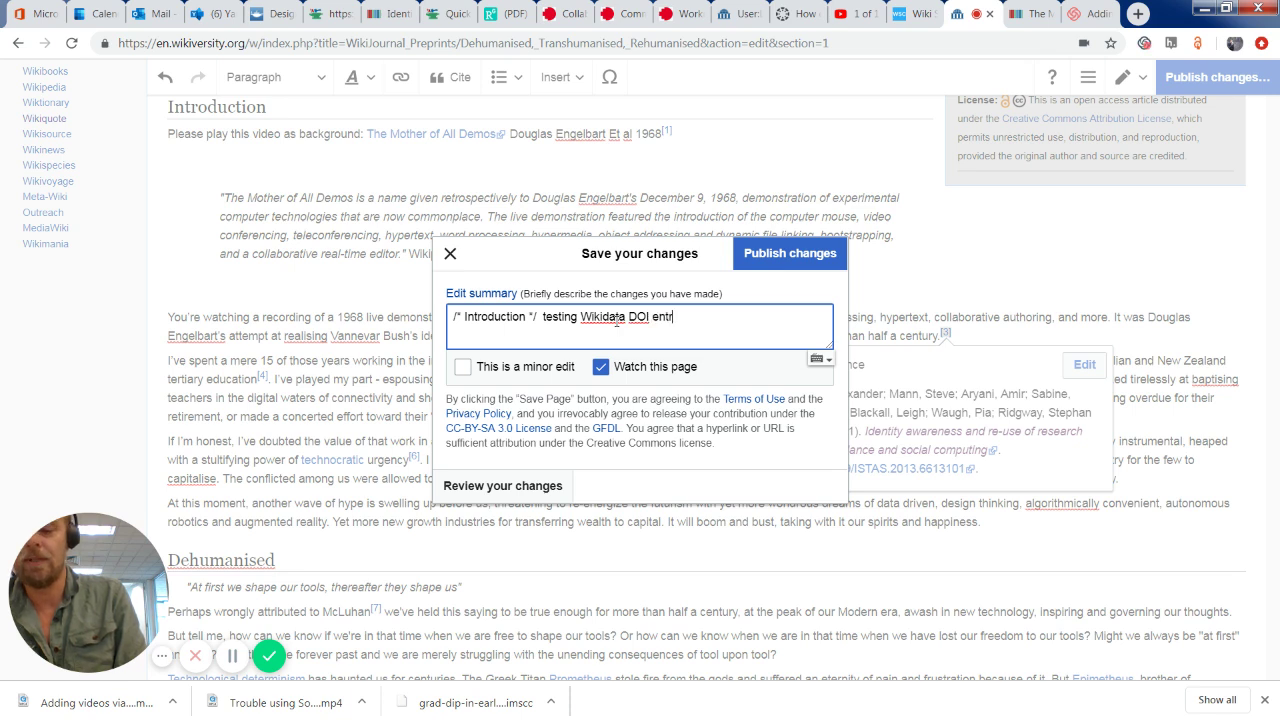
text(y)
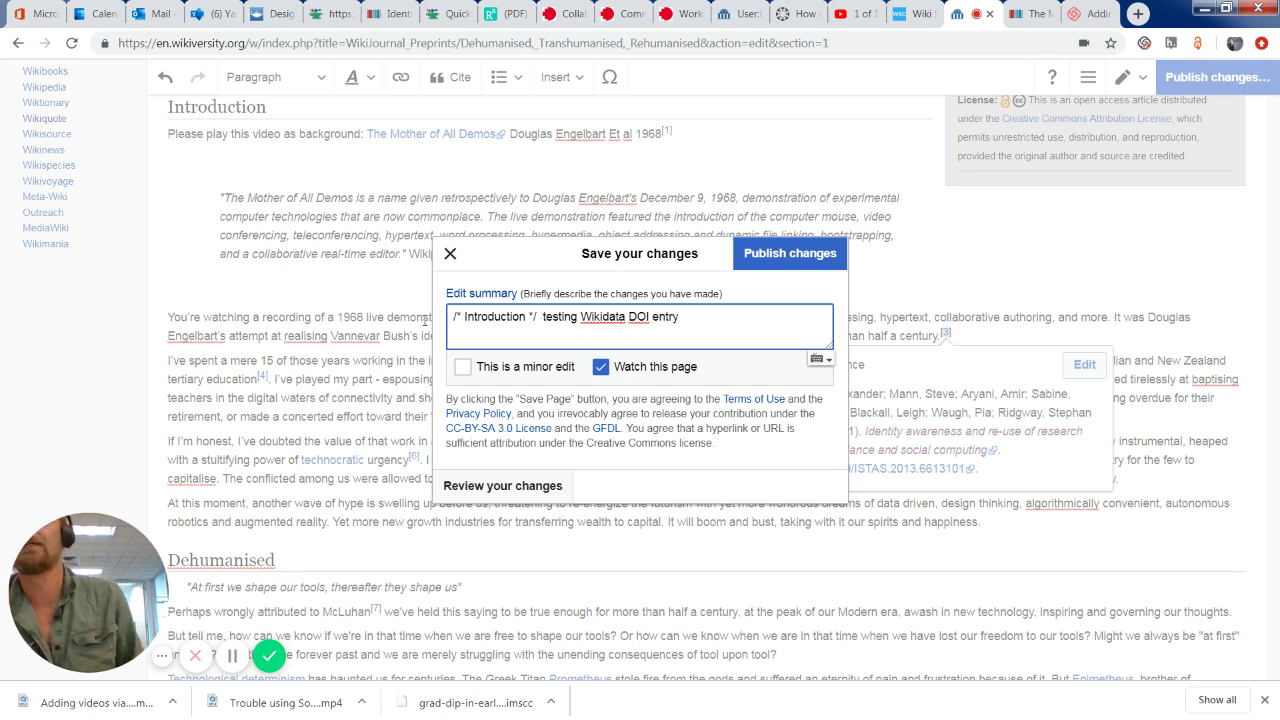
click(755, 259)
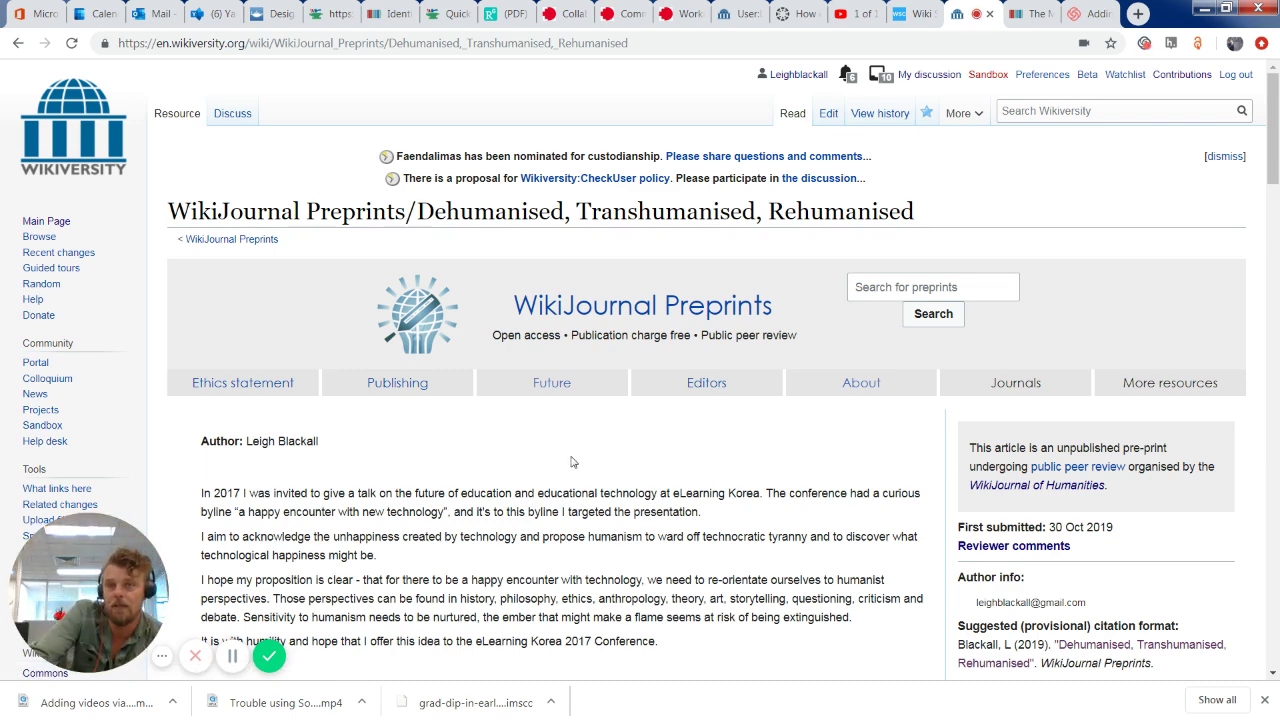
Scroll to References and inspect reference 3, the Hayes et al. Identity awareness citation
scroll(538, 532, down, 4)
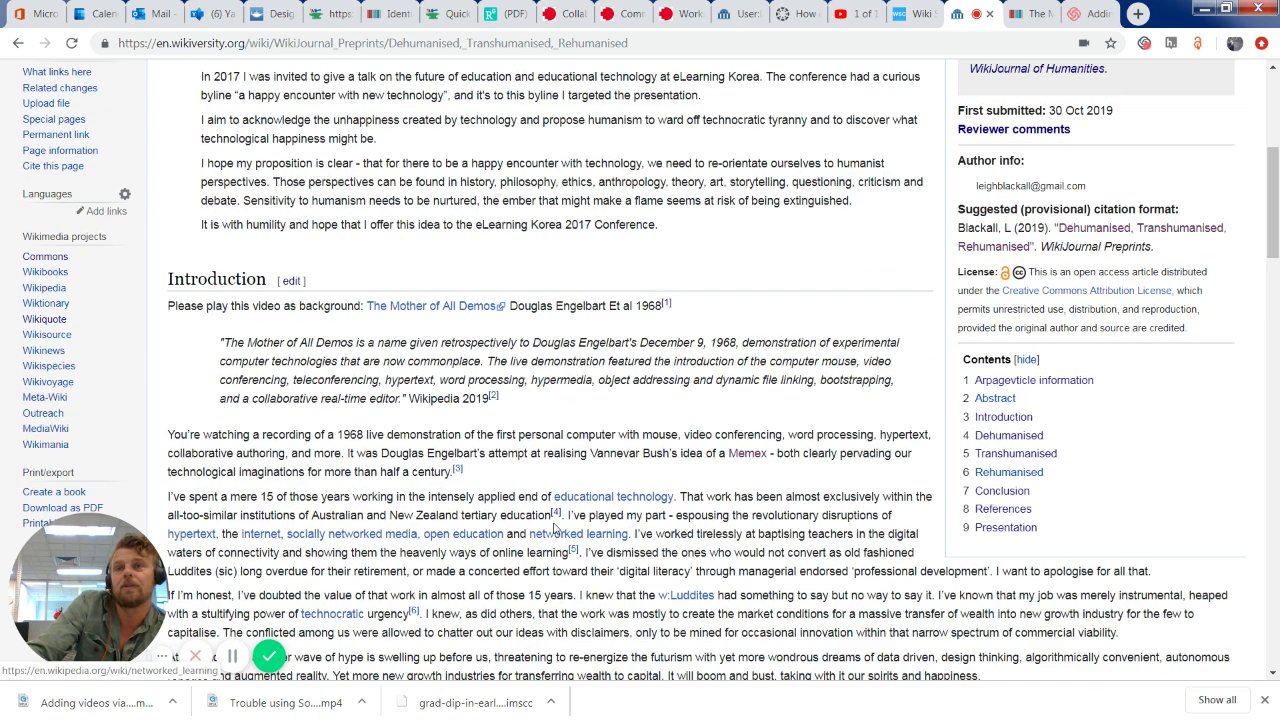
mouse_move(457, 469)
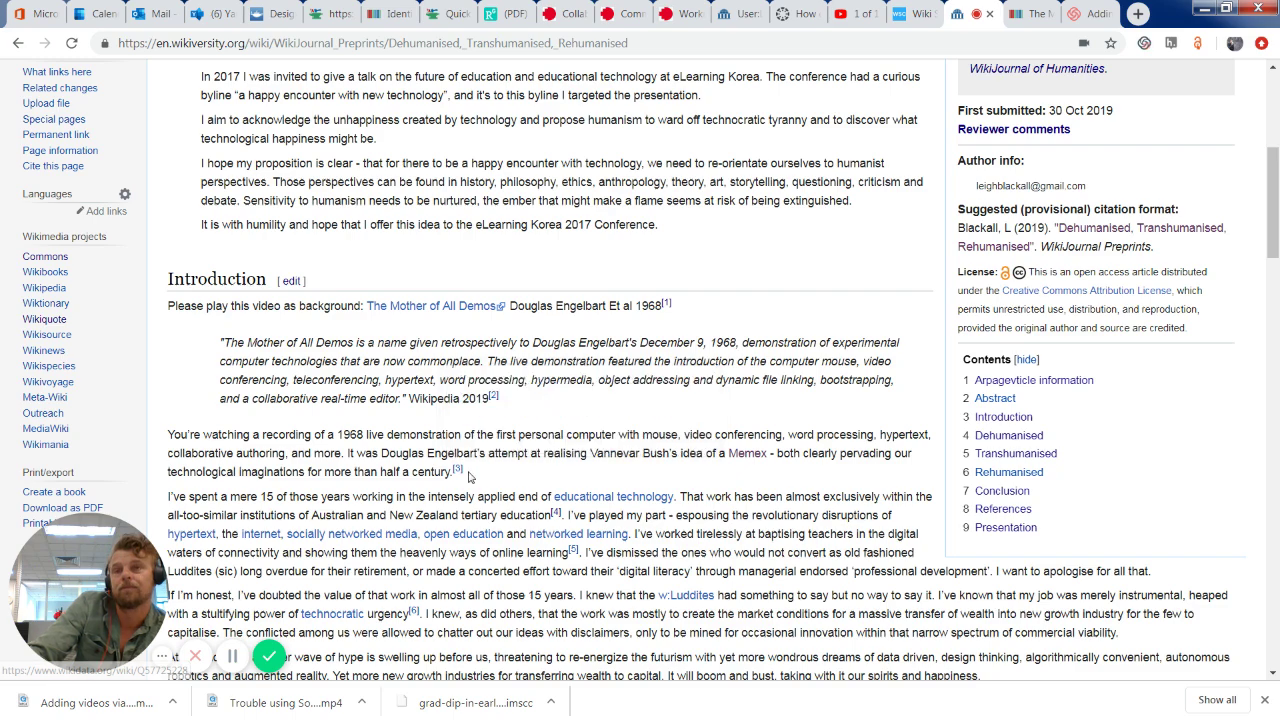
scroll(500, 450, down, 3)
scroll(470, 465, down, 5)
scroll(464, 472, down, 5)
scroll(464, 472, down, 5)
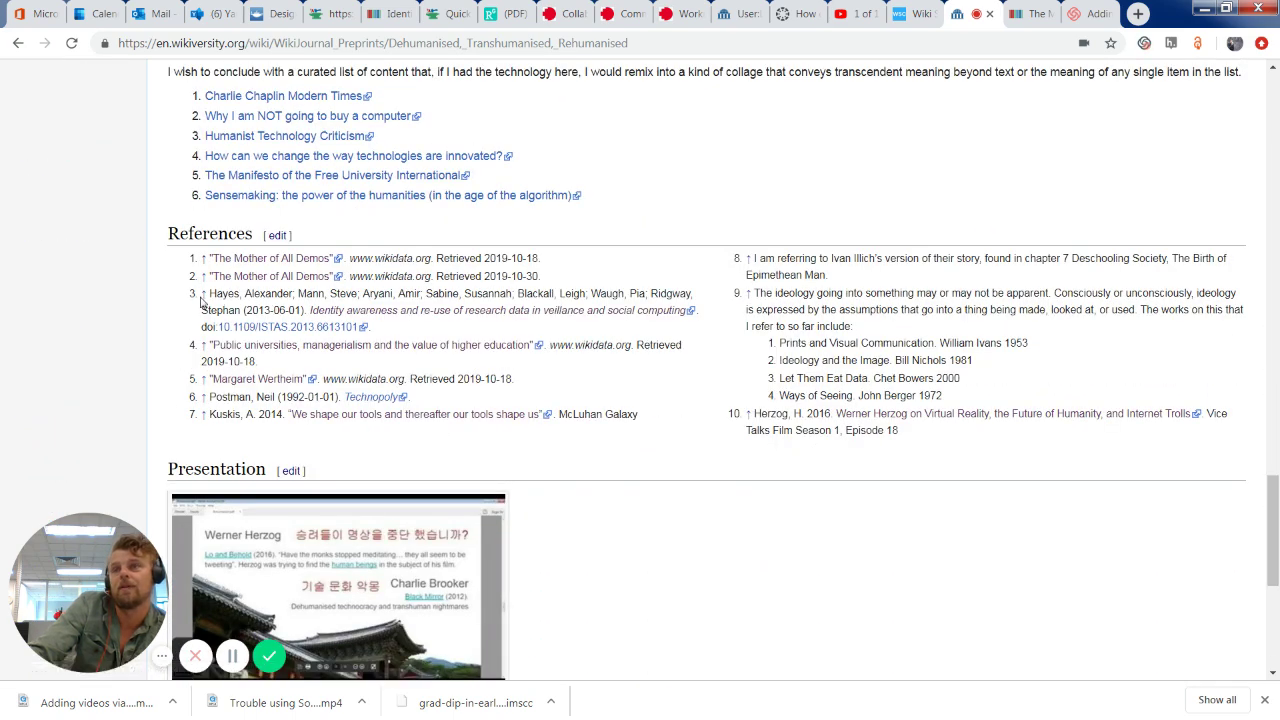
drag(230, 297, 355, 328)
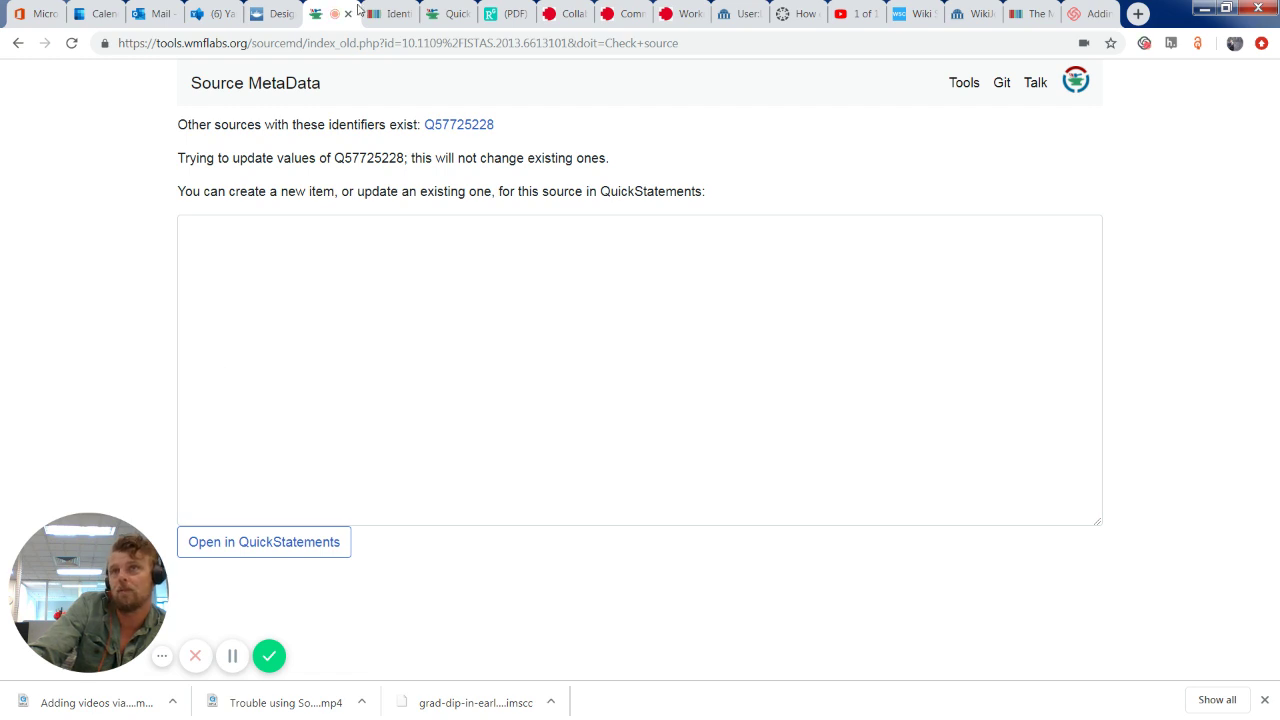
Review Q57725228's statements, including instance of scholarly article, then return to Wikiversity
click(447, 16)
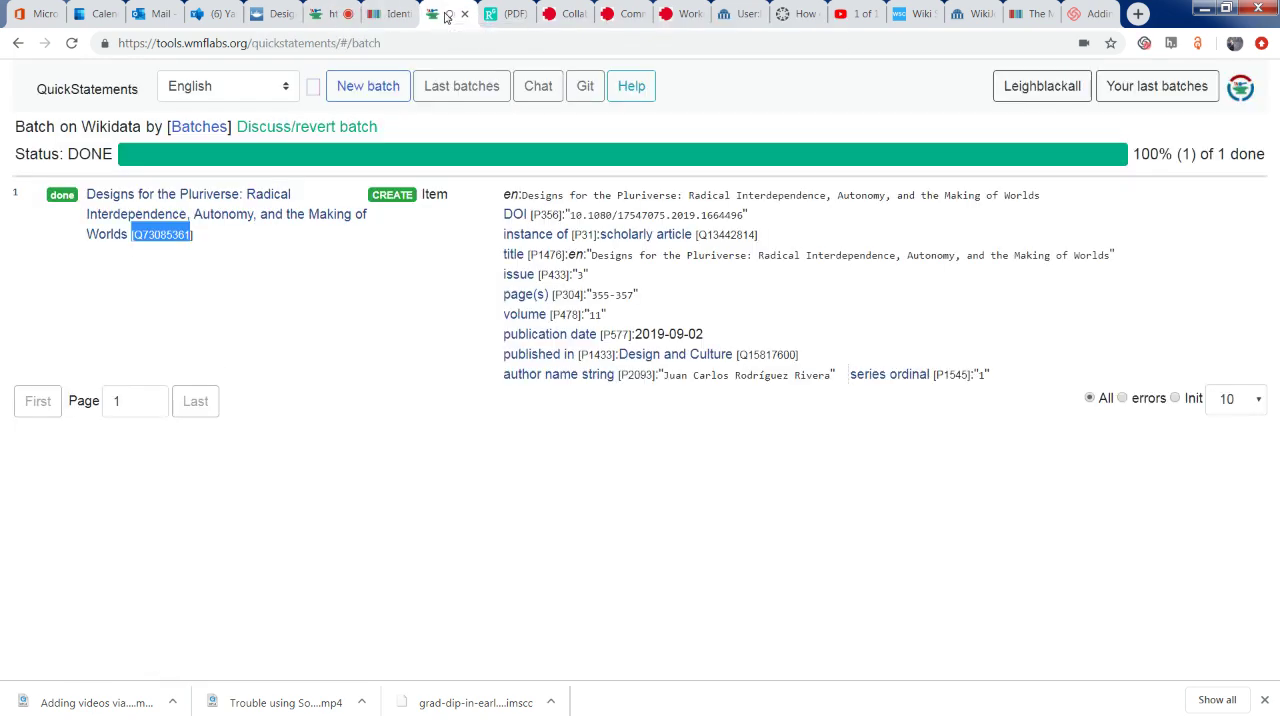
click(392, 14)
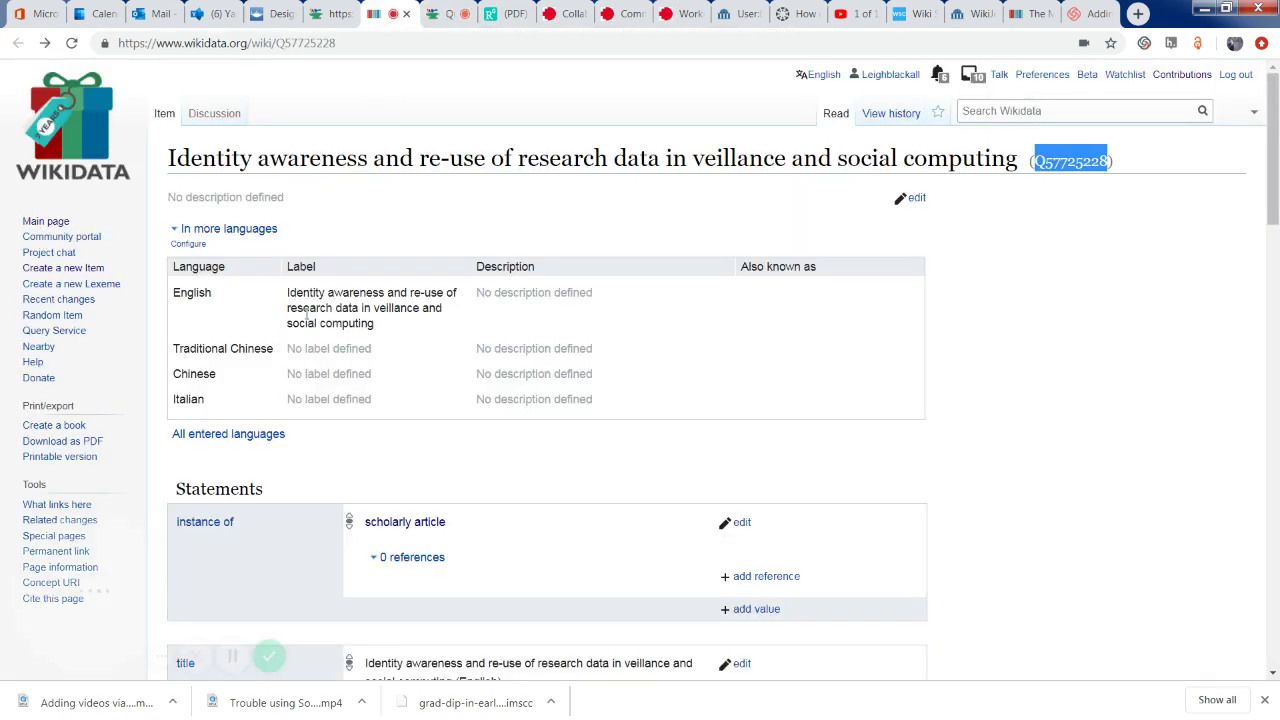
scroll(302, 313, down, 2)
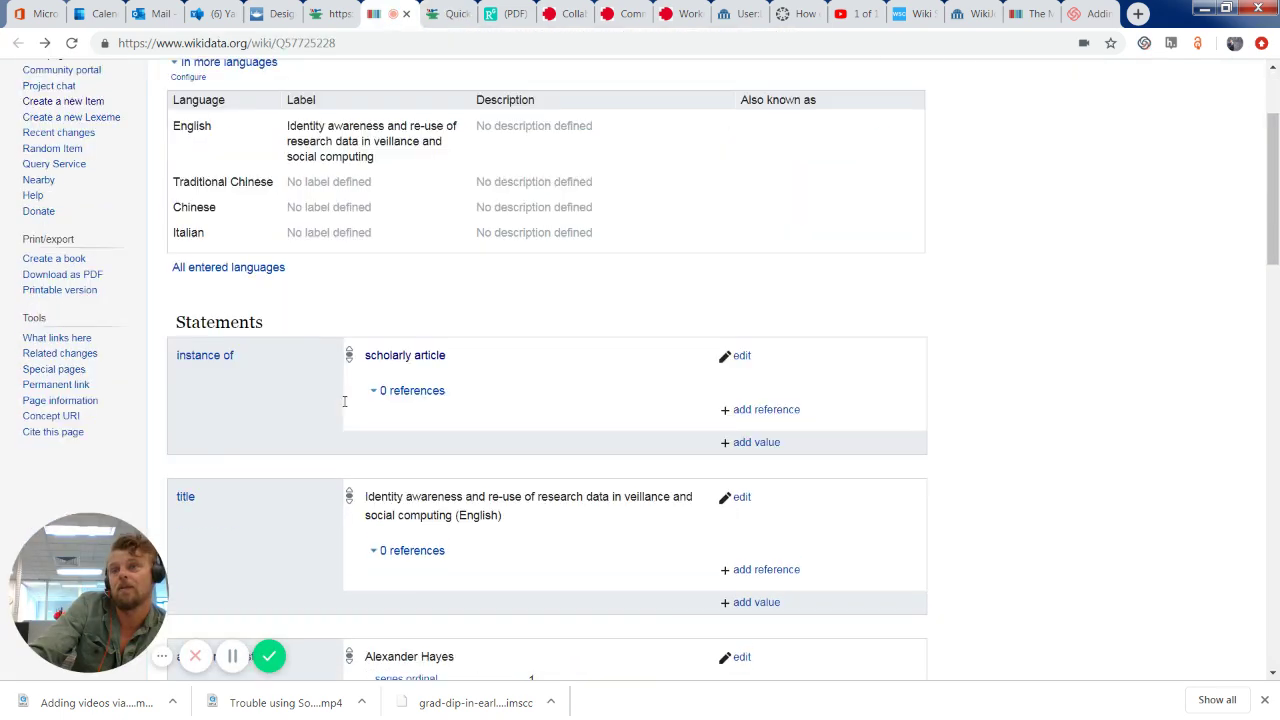
scroll(343, 402, down, 1)
drag(460, 193, 352, 187)
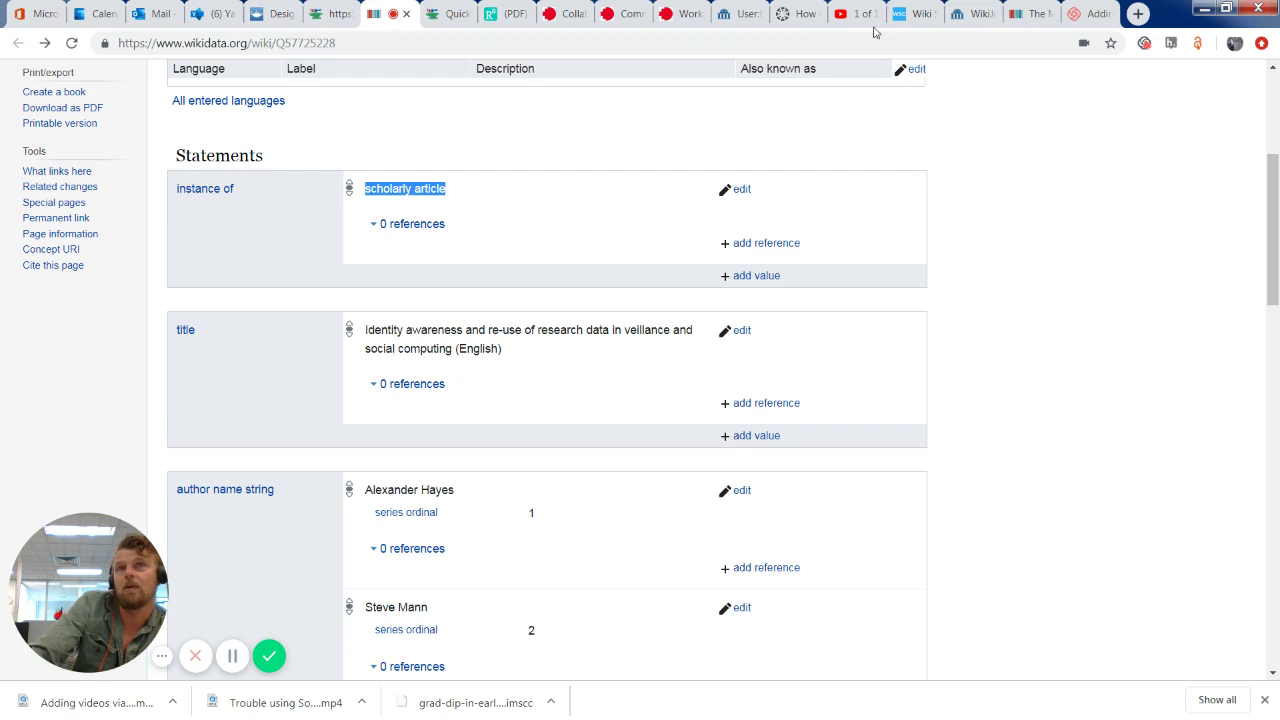
click(970, 14)
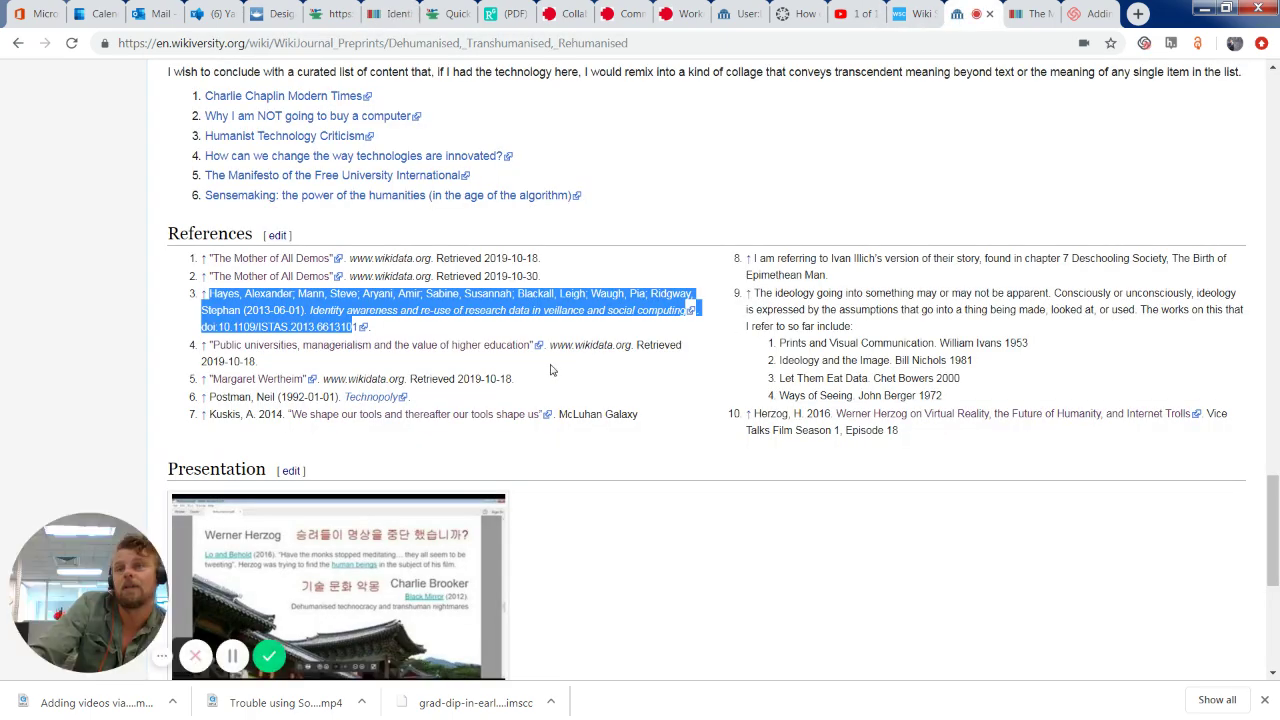
Reopen the Introduction section's wikitext to show the Hayes cite journal reference with Q57725228
click(512, 328)
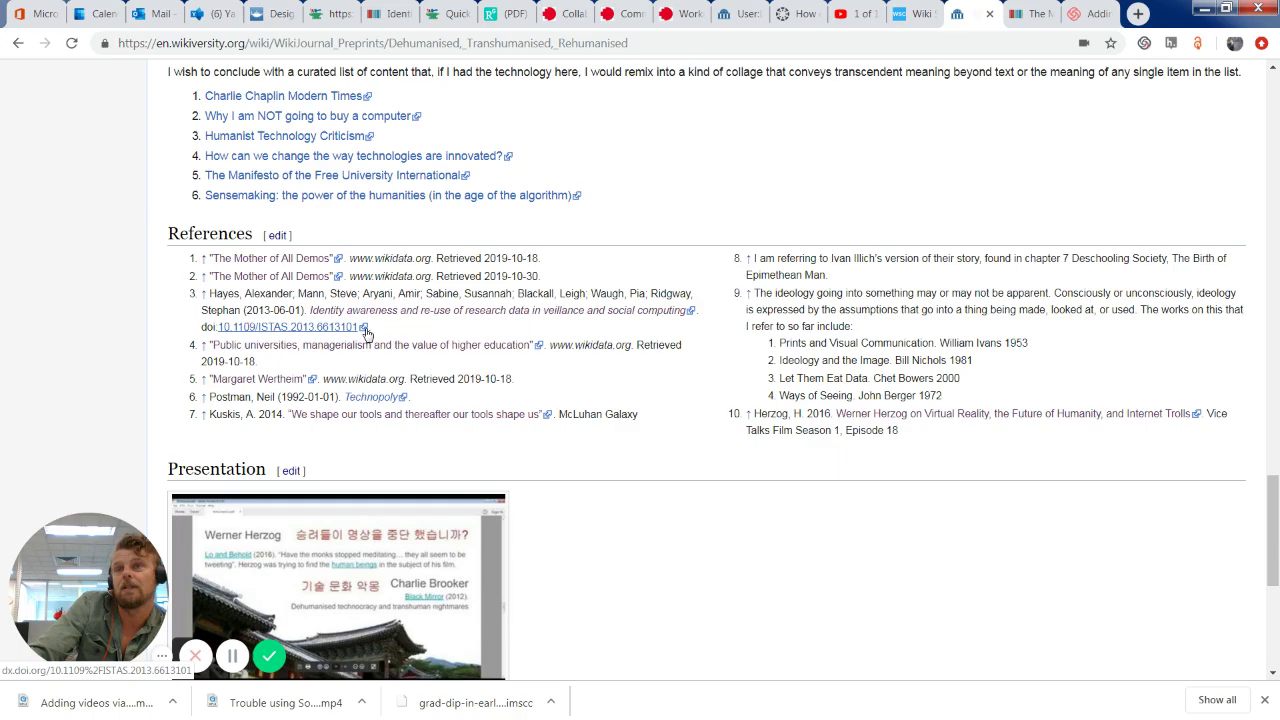
scroll(380, 348, up, 2)
scroll(380, 348, up, 2)
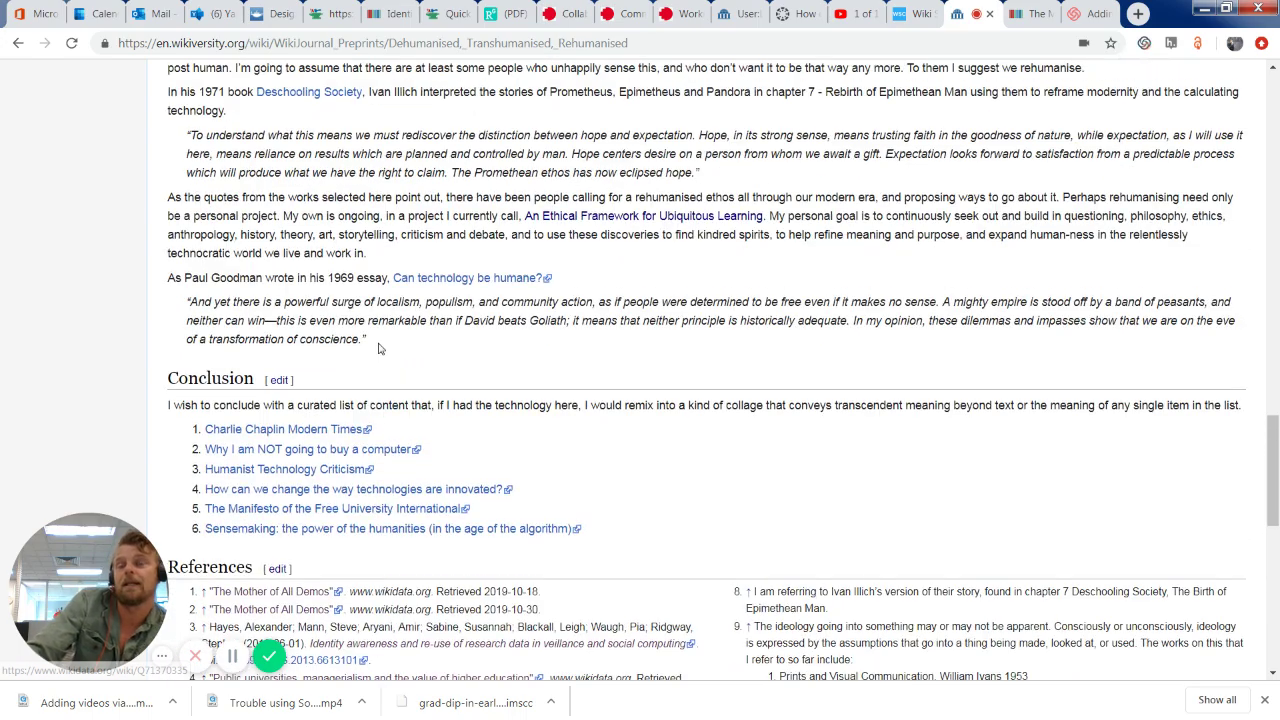
scroll(379, 347, up, 5)
scroll(379, 347, up, 2)
scroll(378, 345, up, 2)
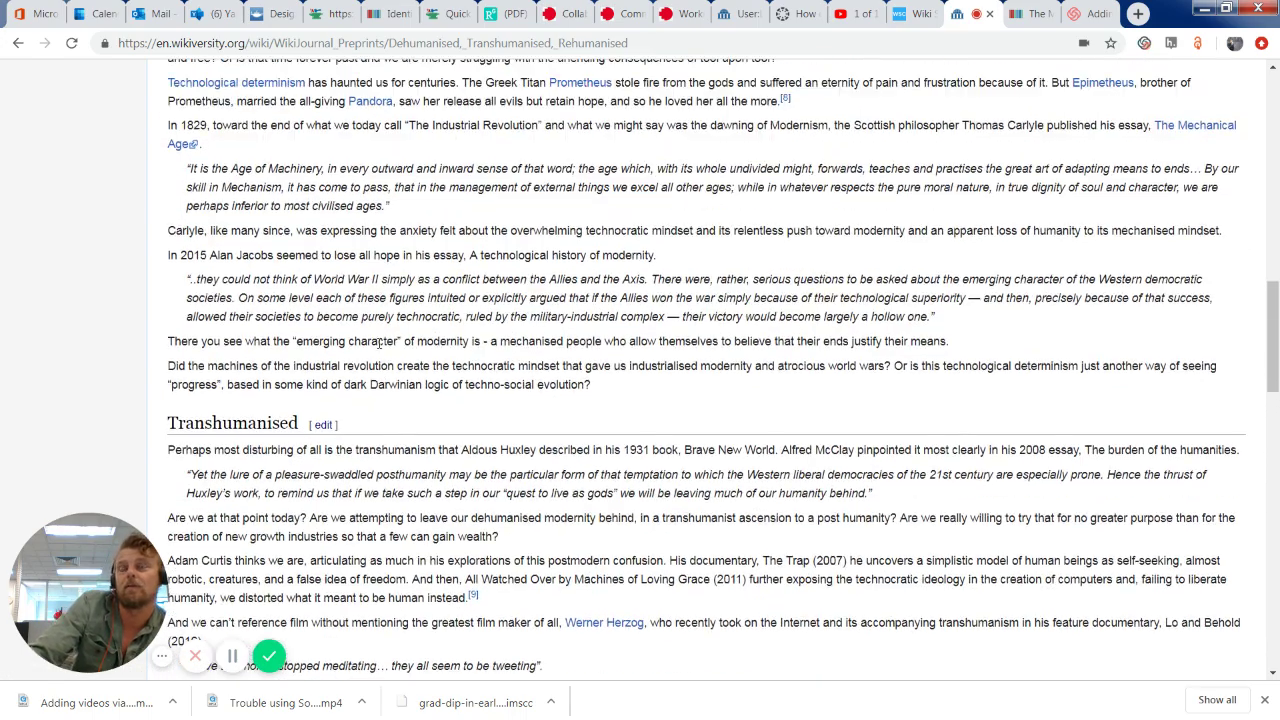
scroll(378, 345, up, 4)
scroll(379, 300, up, 2)
scroll(380, 230, up, 1)
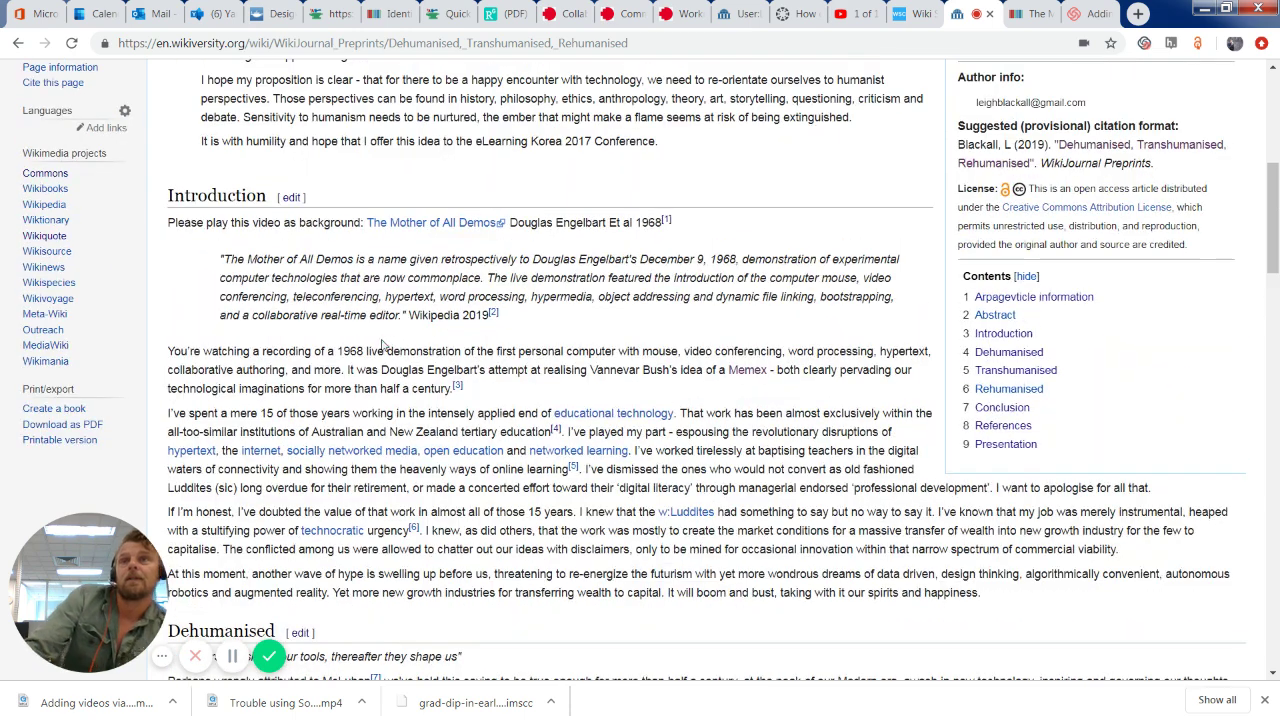
click(291, 197)
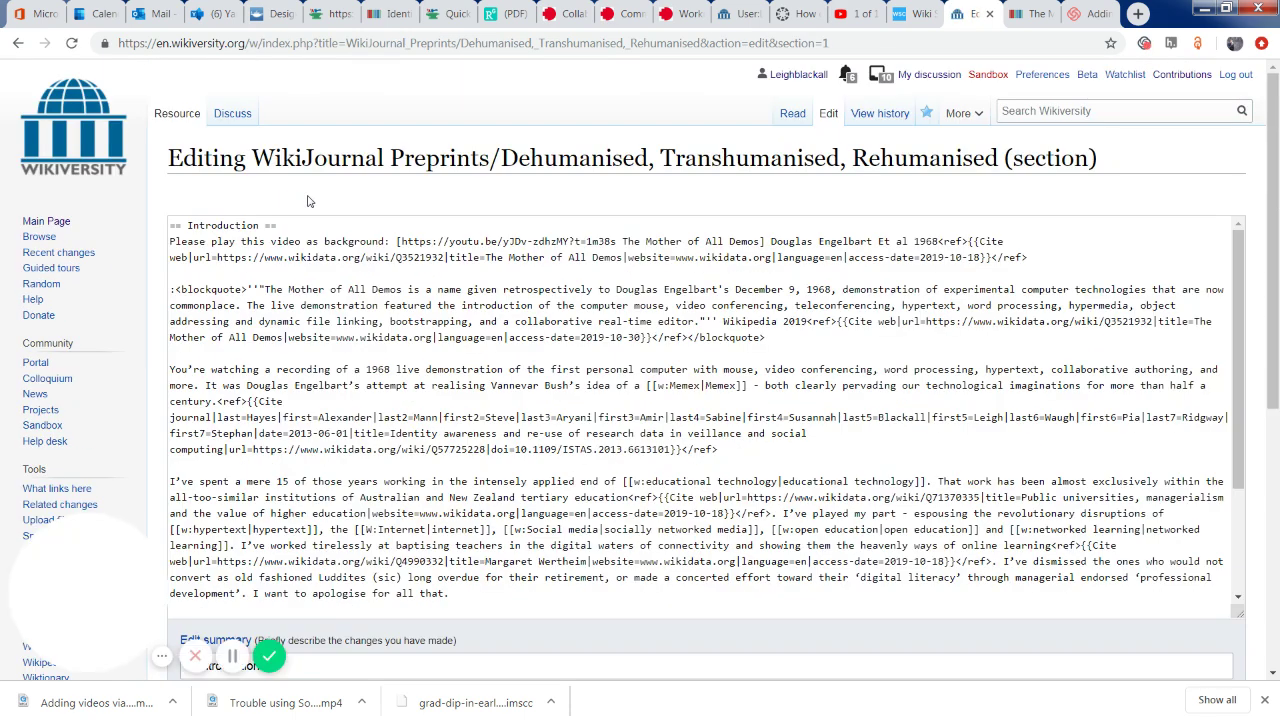